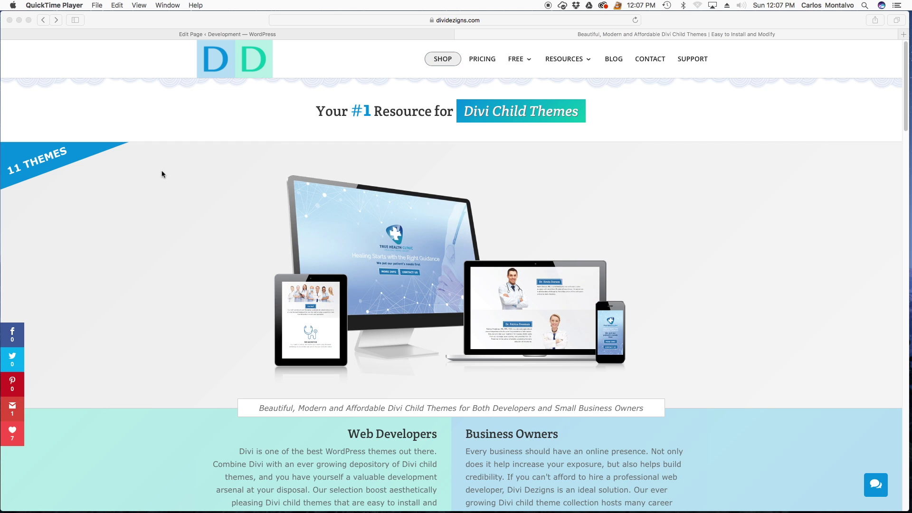
Scroll through the download page, then slide the browser left to reveal the desktop folders.
scroll(189, 300, "down", 10)
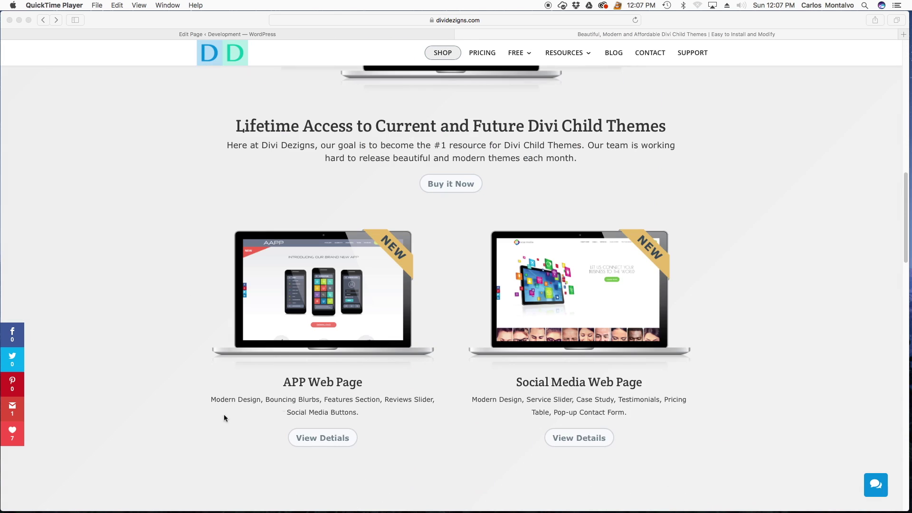
scroll(253, 375, "down", 1)
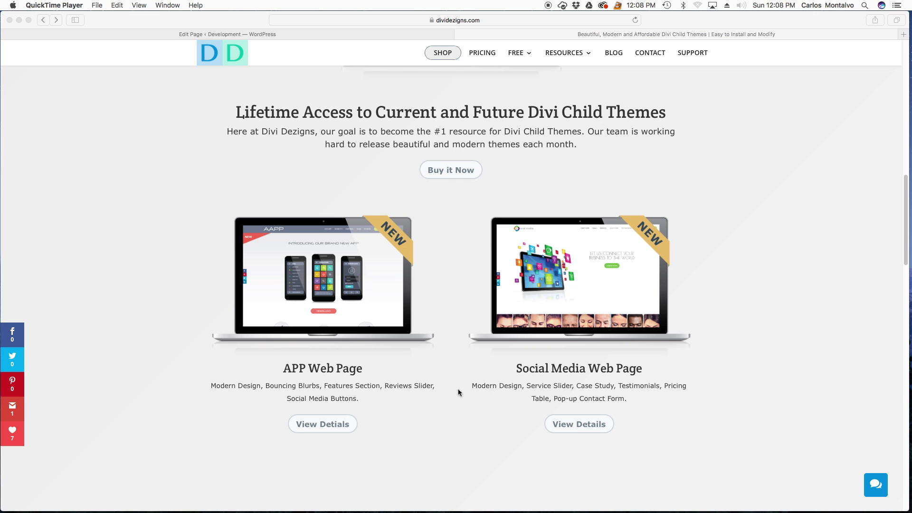
scroll(459, 392, "down", 7)
scroll(331, 338, "up", 7)
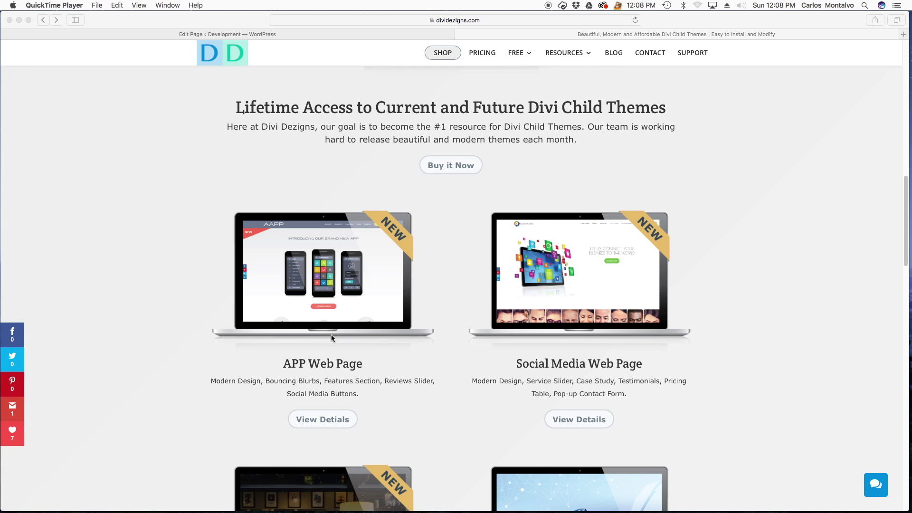
scroll(331, 338, "up", 1)
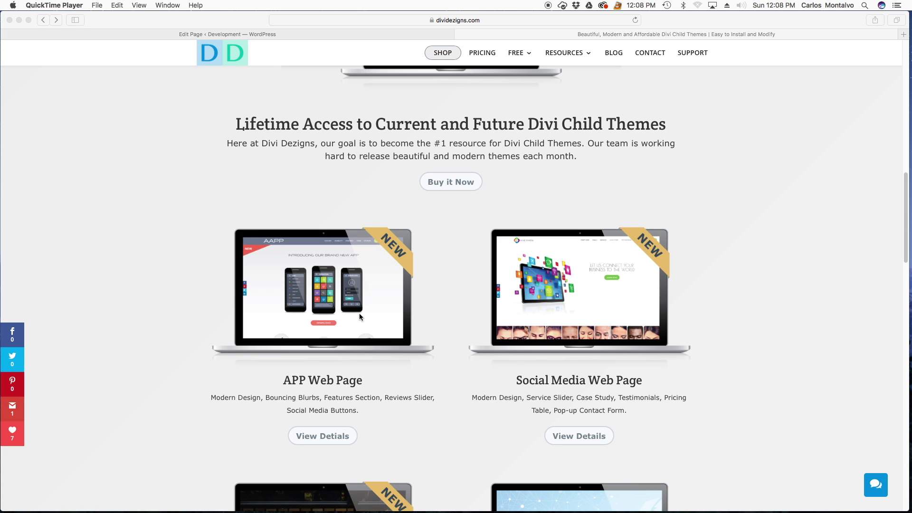
scroll(299, 327, "down", 3)
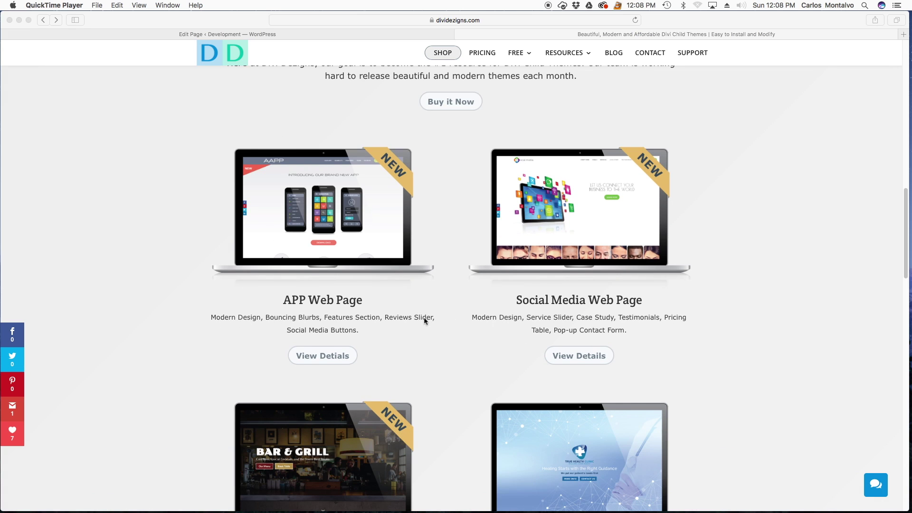
scroll(438, 317, "down", 10)
scroll(438, 316, "up", 11)
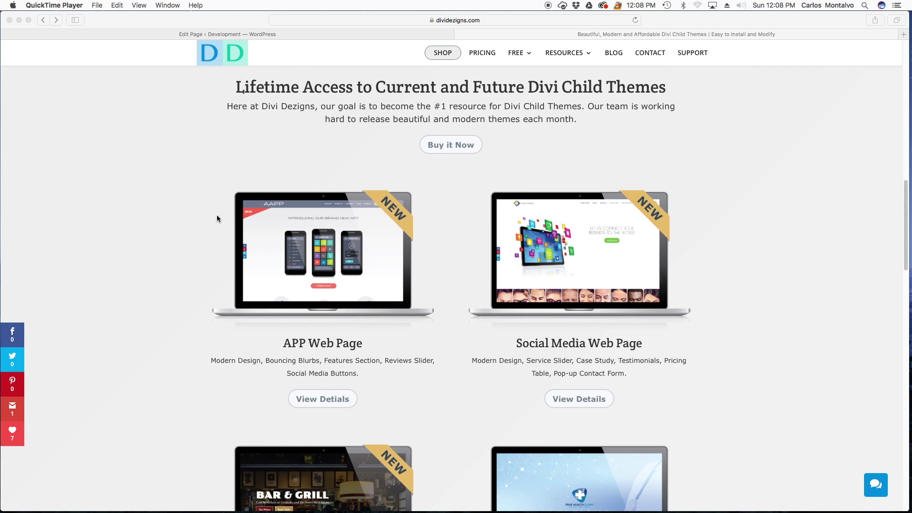
scroll(203, 274, "up", 8)
scroll(199, 279, "down", 6)
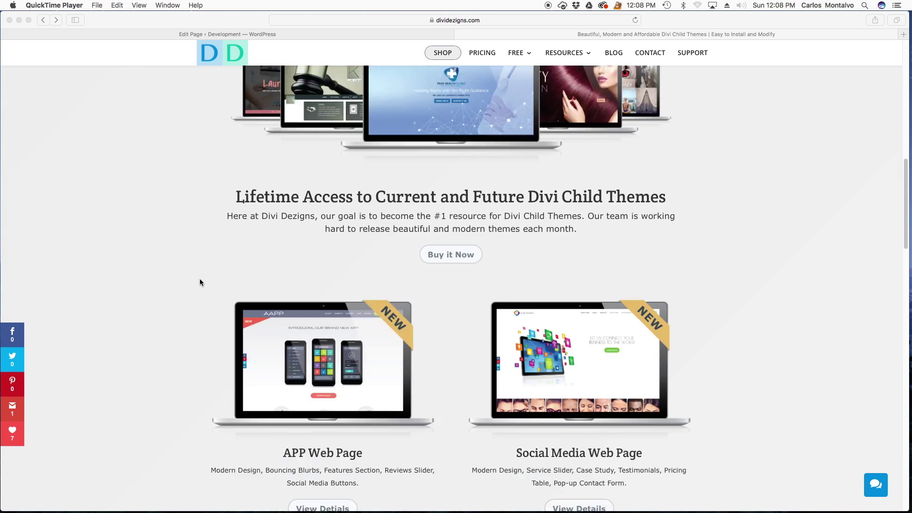
scroll(199, 282, "down", 2)
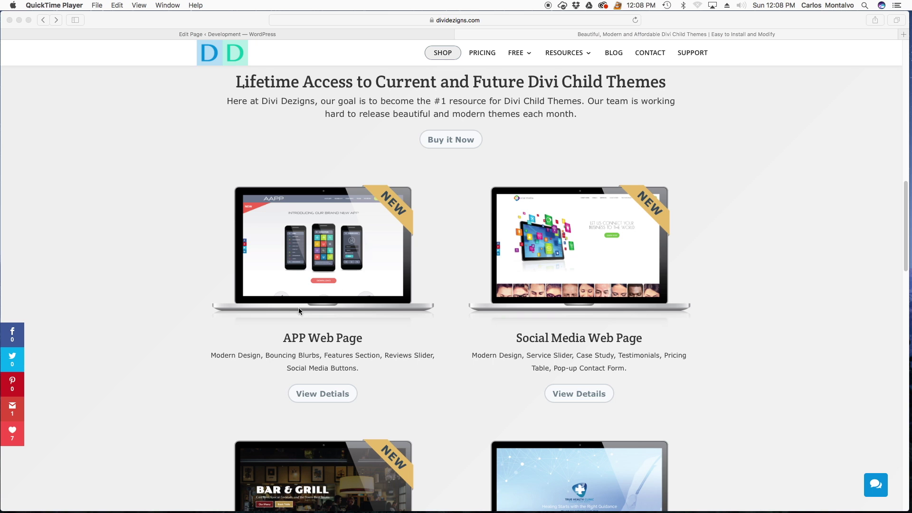
scroll(309, 344, "up", 2)
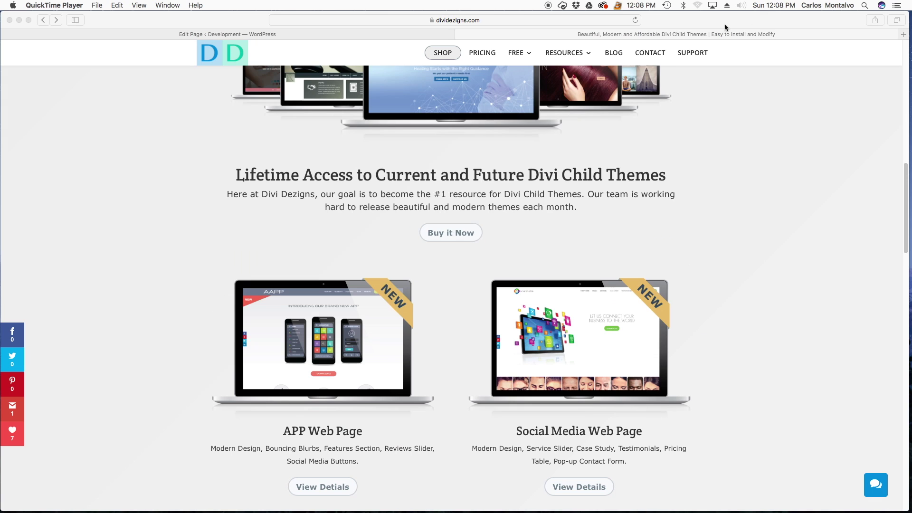
left_click_drag(768, 22, 664, 22)
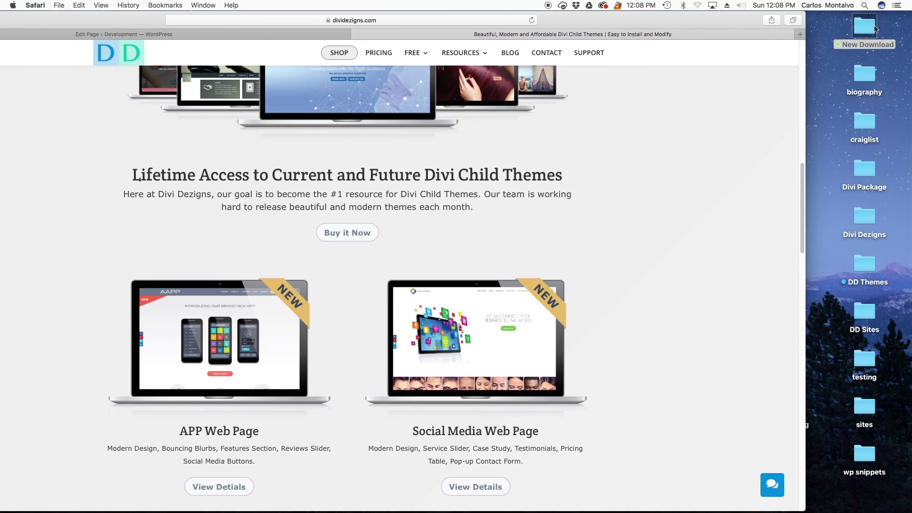
Extract app.zip from New Download and open app/menu tutorial/navigation menu.txt.
double_click(875, 28)
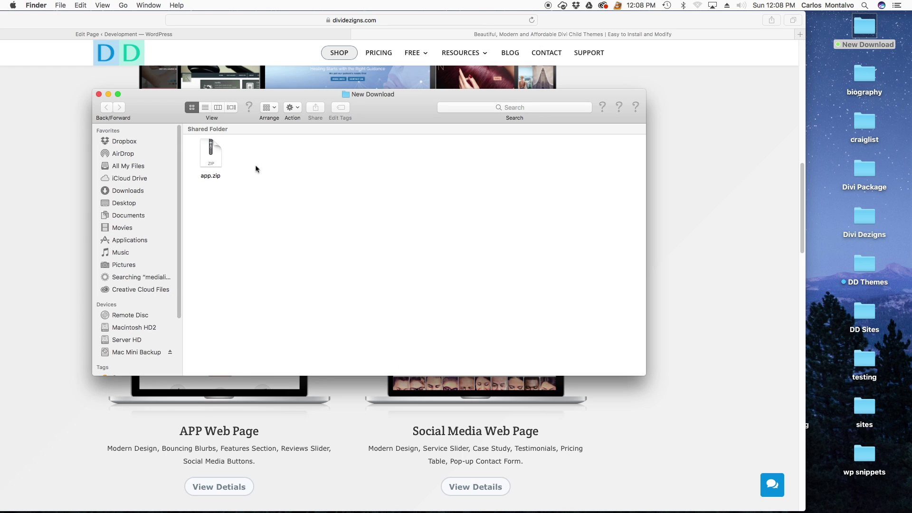
double_click(215, 157)
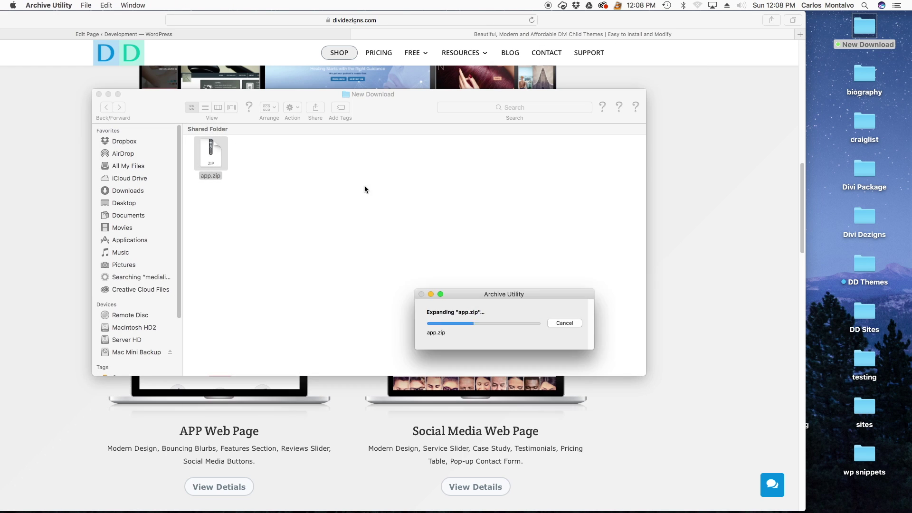
double_click(214, 154)
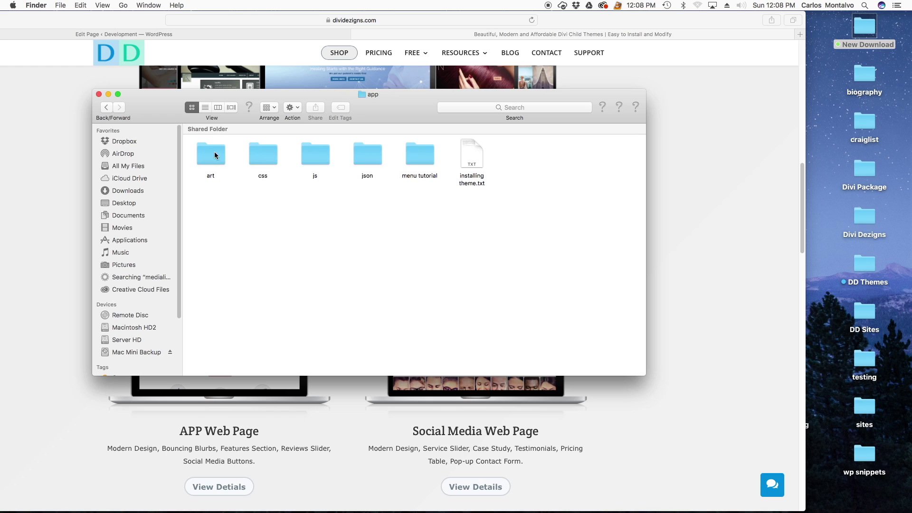
double_click(418, 152)
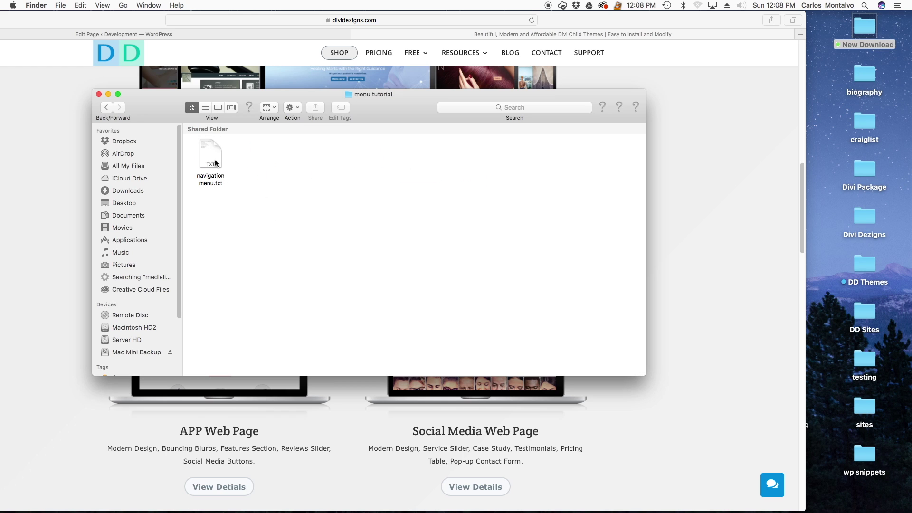
double_click(212, 158)
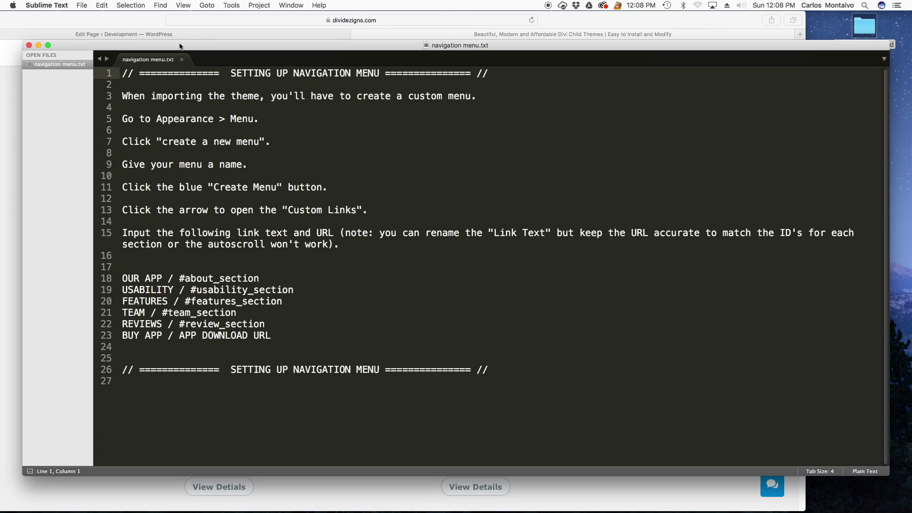
left_click_drag(180, 45, 162, 40)
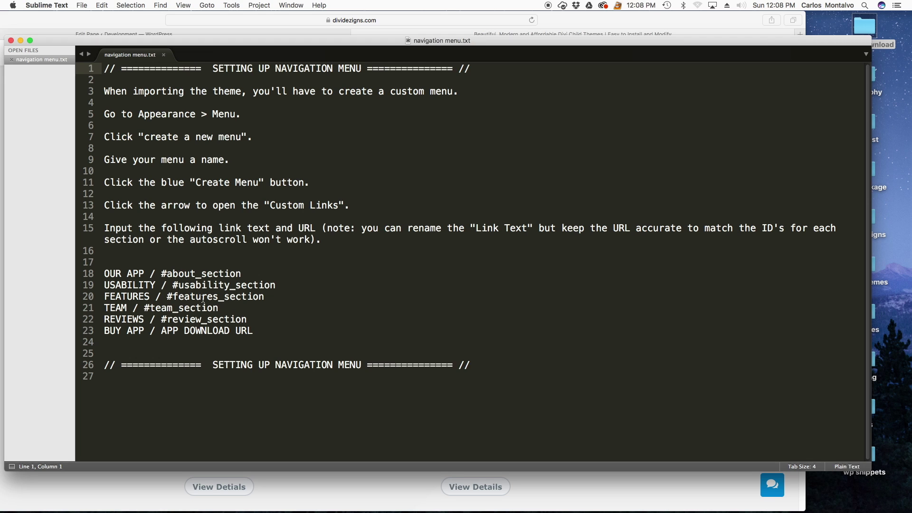
left_click(156, 19)
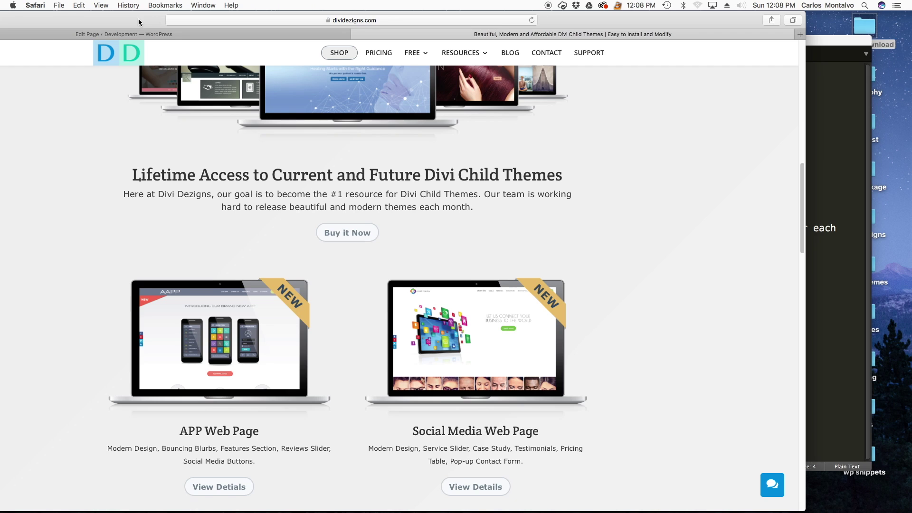
Maximize Safari and open the APP Web Page theme demo.
double_click(140, 22)
scroll(212, 230, "down", 3)
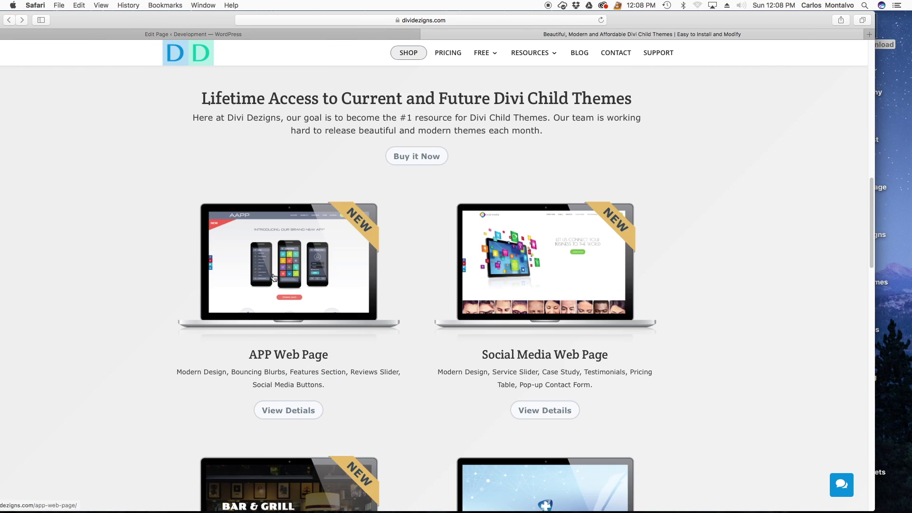
left_click(274, 278)
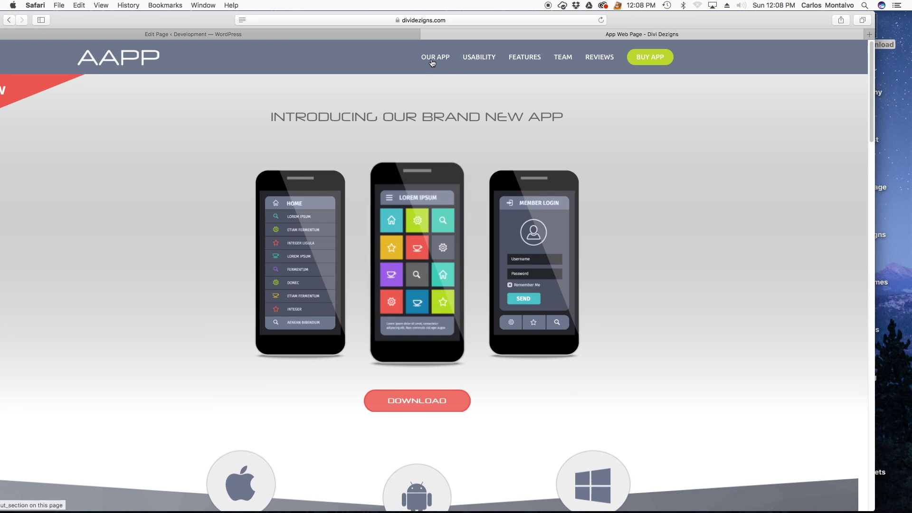
Check that the OUR APP, USABILITY and FEATURES header links jump to their sections.
left_click(433, 58)
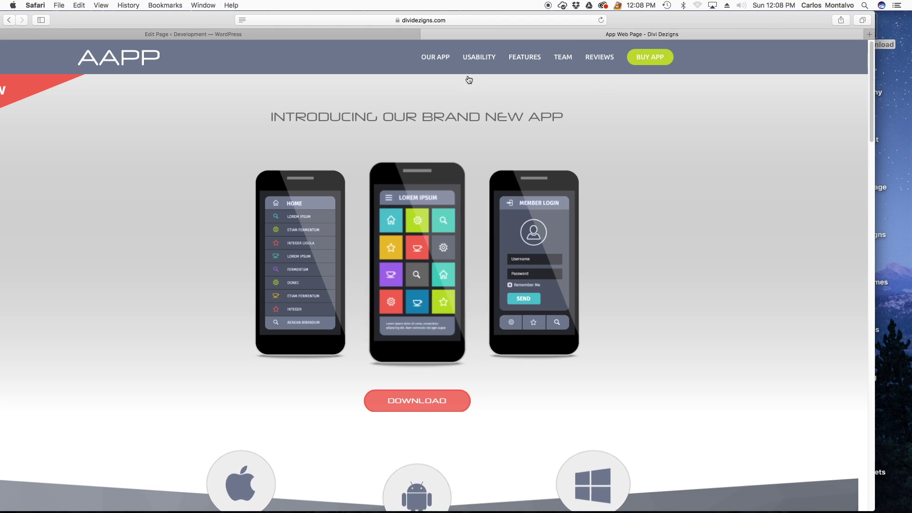
left_click(479, 57)
scroll(257, 246, "up", 15)
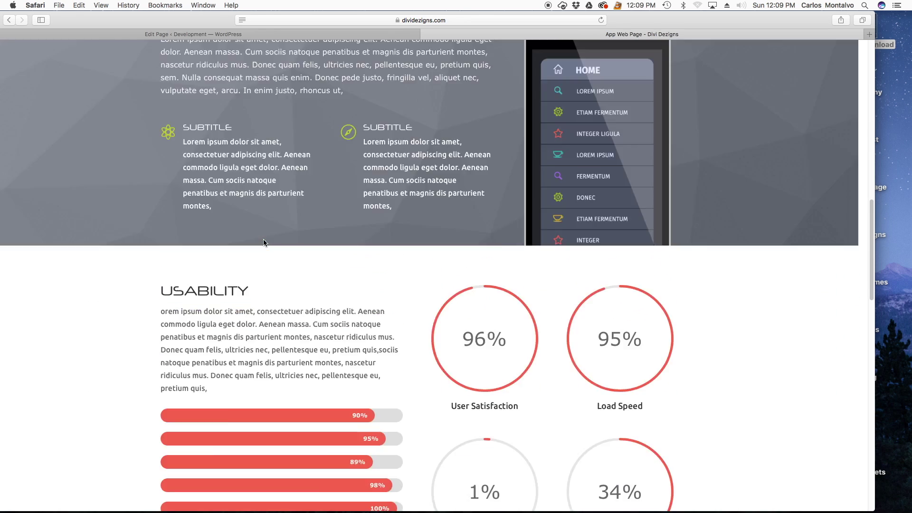
left_click(526, 58)
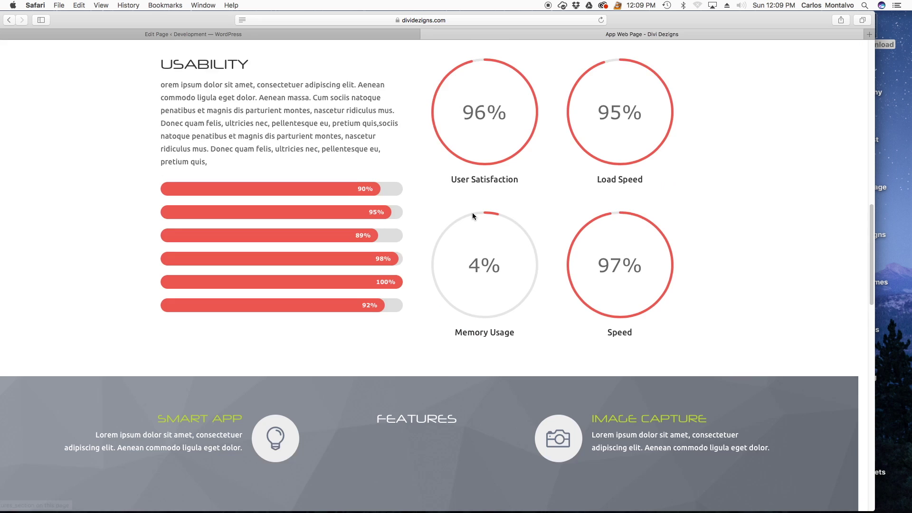
scroll(472, 220, "up", 15)
double_click(284, 38)
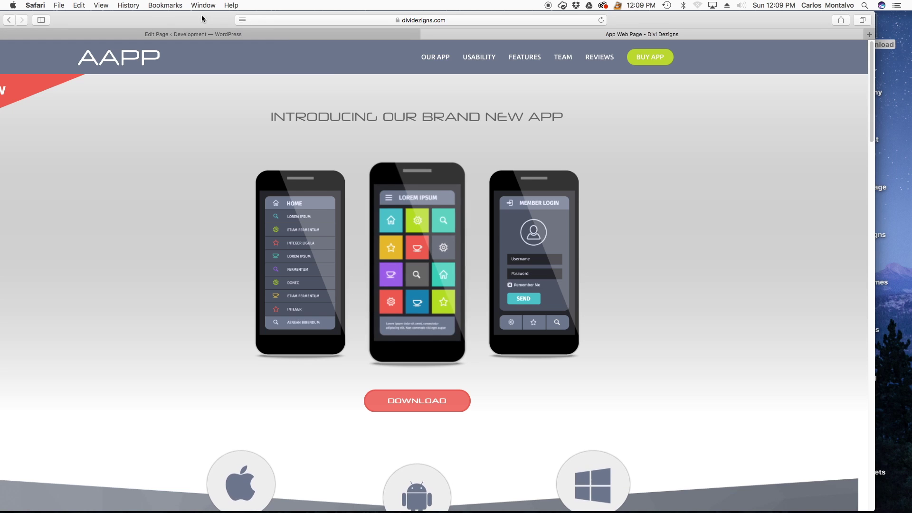
left_click(230, 33)
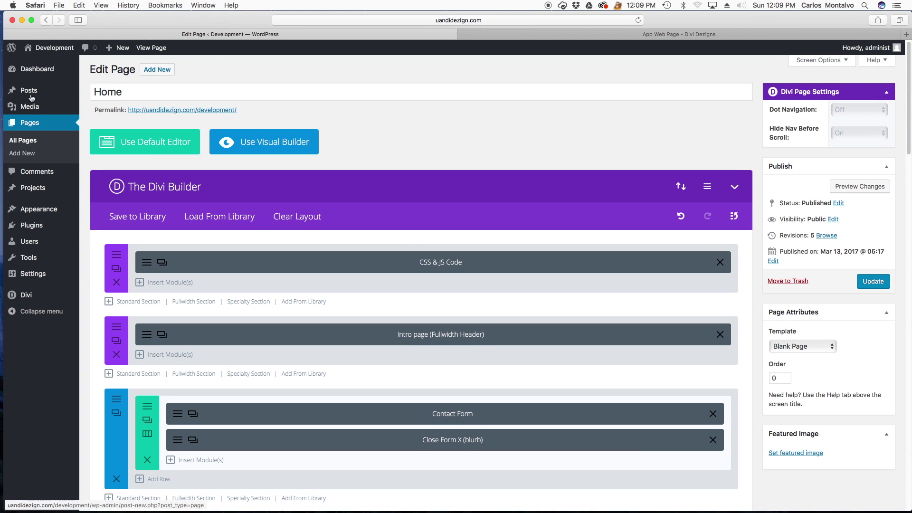
Add a new page titled 'app' and switch it to the Divi Builder.
left_click(156, 69)
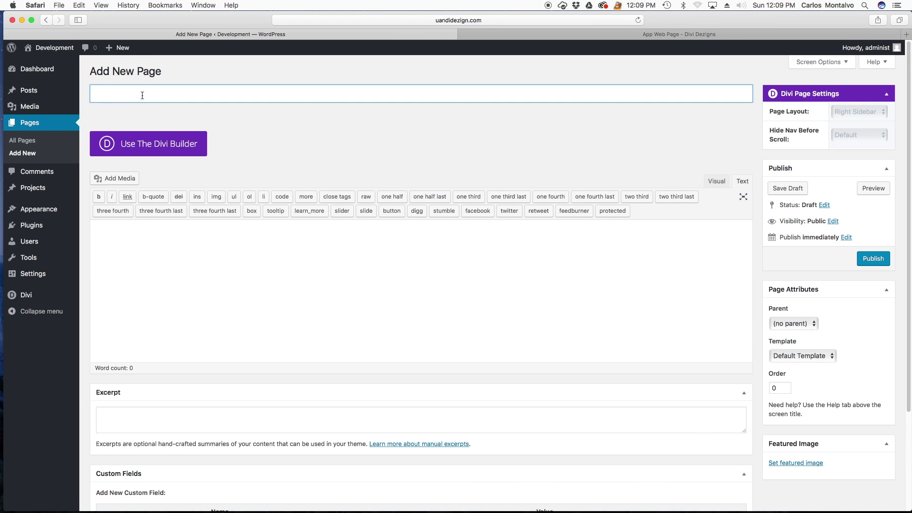
type("app")
left_click(154, 145)
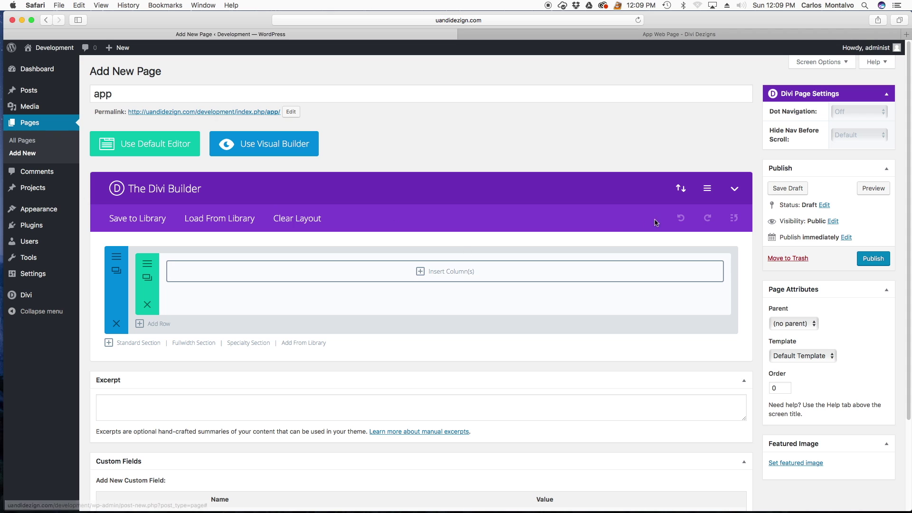
left_click(681, 190)
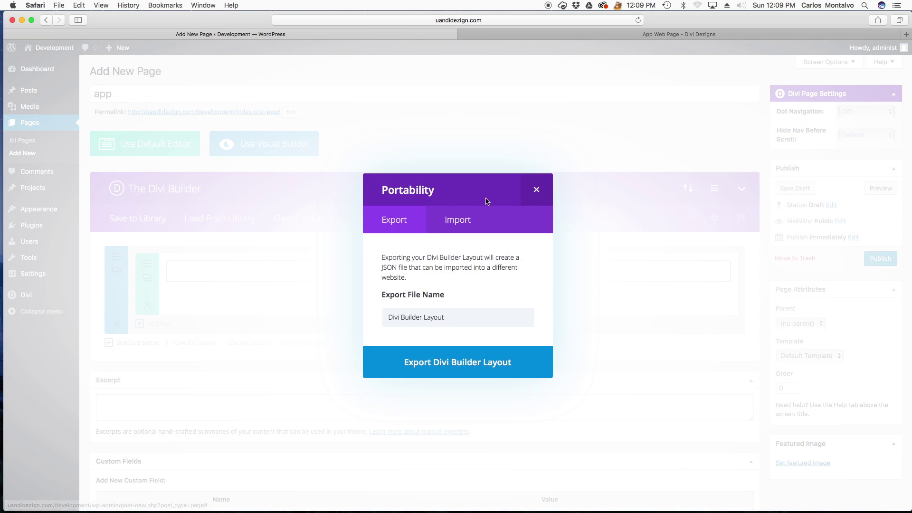
Import the app_web_page.json layout from New Download/app/json into the app page.
left_click(459, 220)
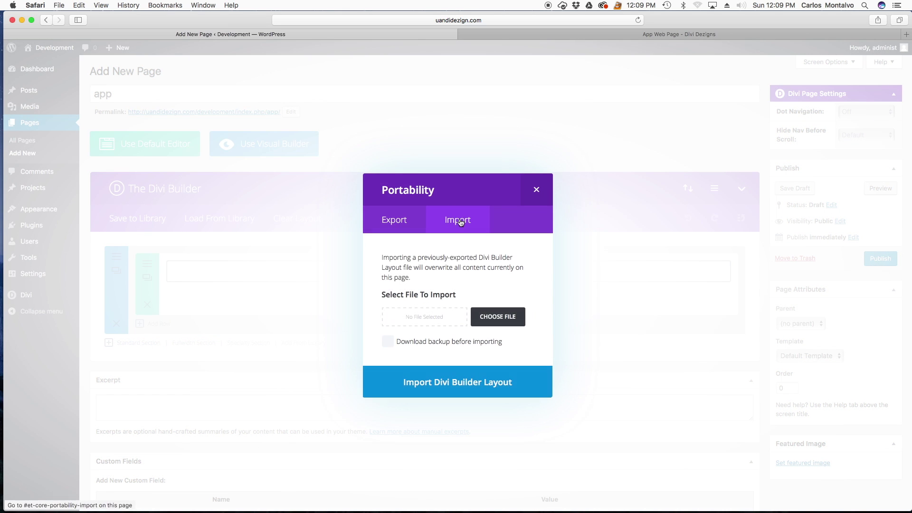
left_click(501, 319)
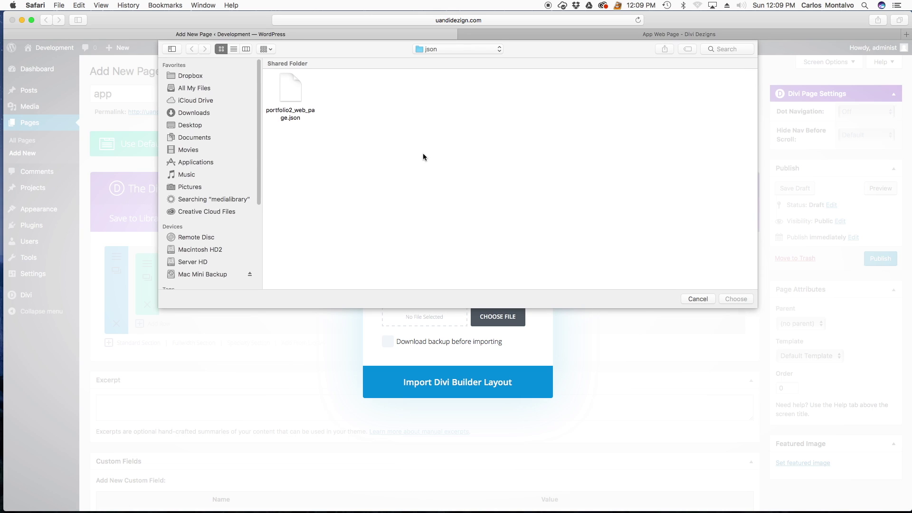
left_click(189, 125)
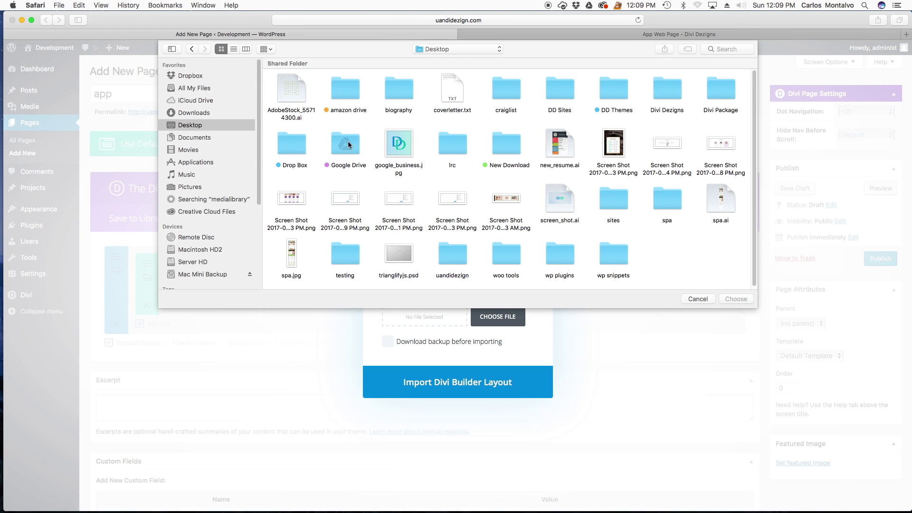
double_click(503, 145)
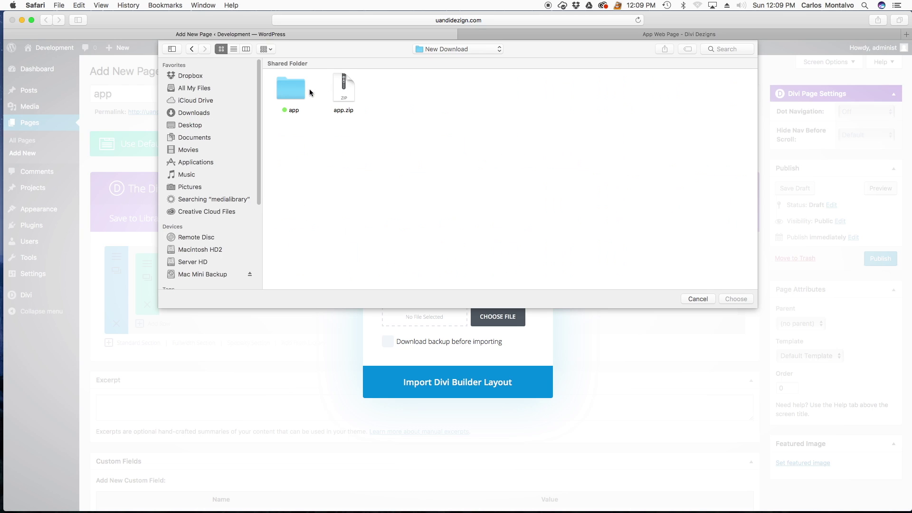
double_click(292, 91)
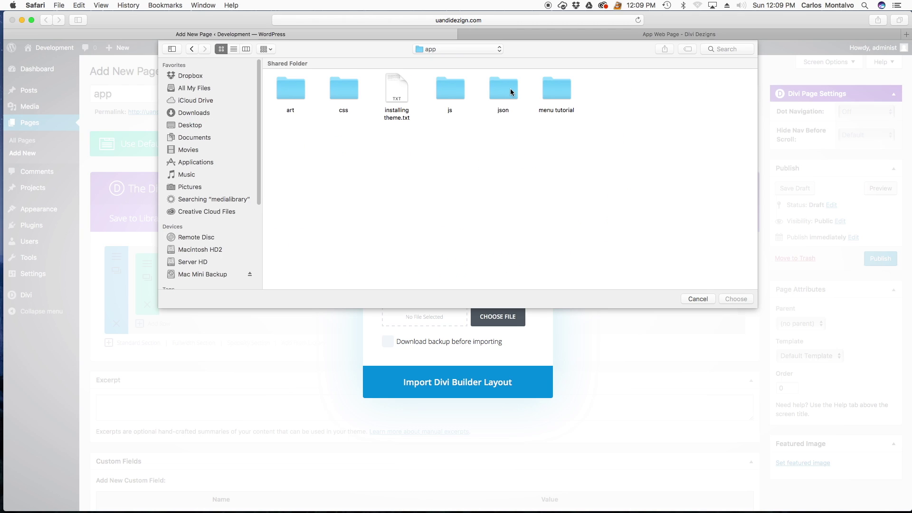
double_click(511, 92)
left_click(291, 93)
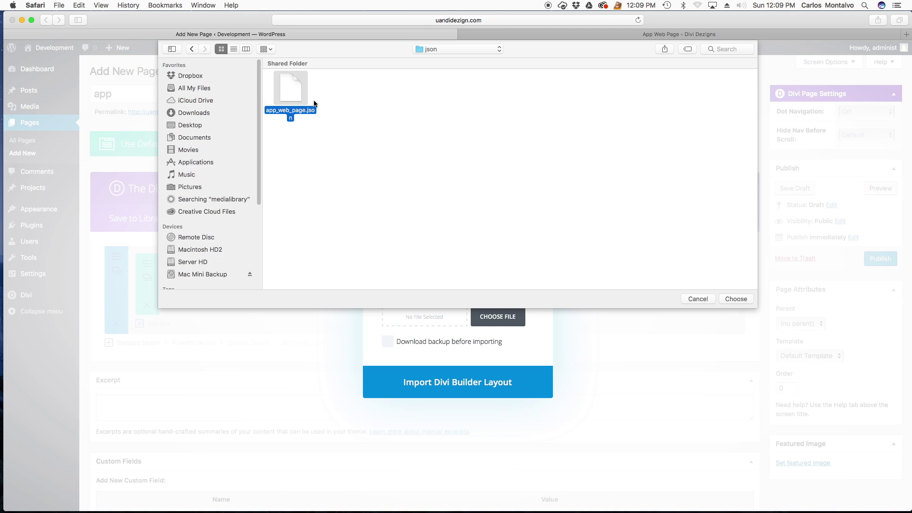
left_click(735, 299)
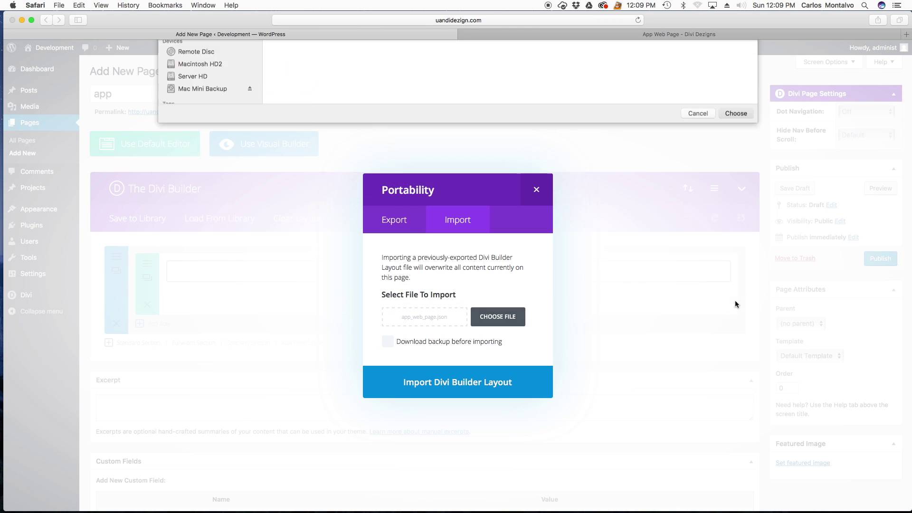
left_click(471, 383)
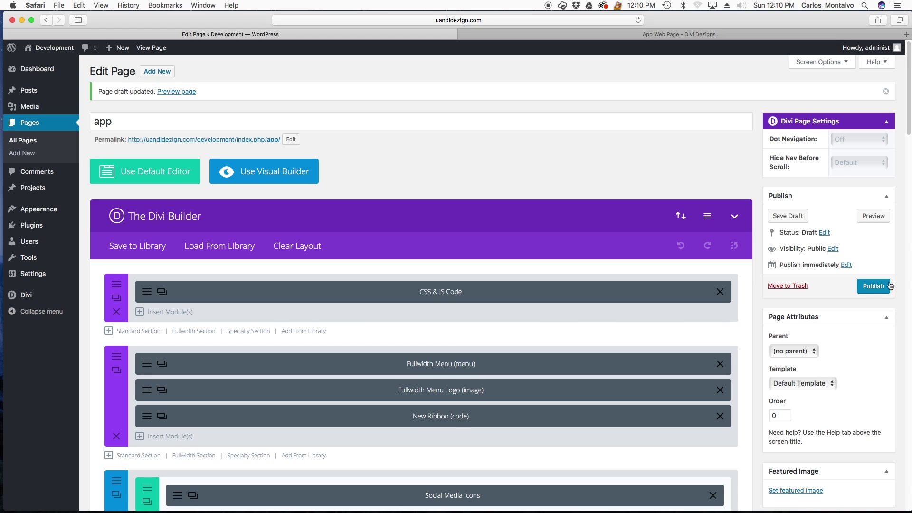
Publish the app page and open its permalink in a new tab.
left_click(876, 289)
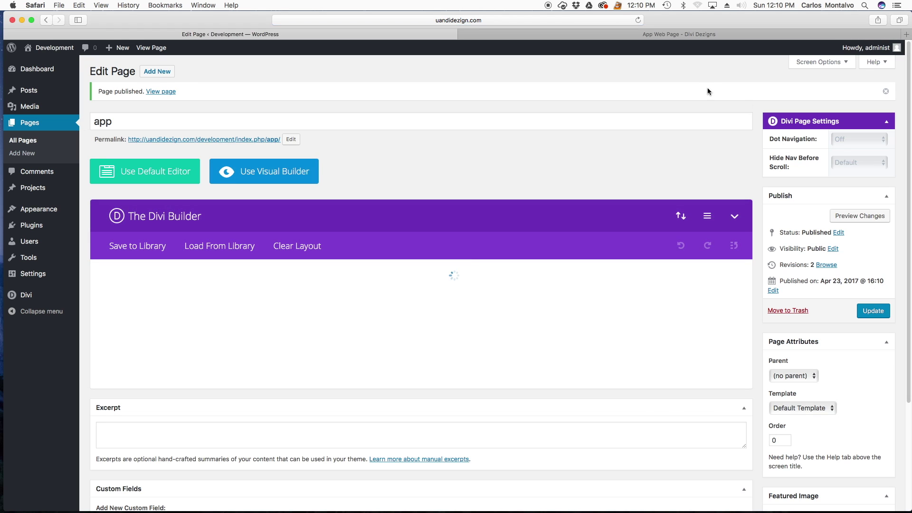
right_click(218, 140)
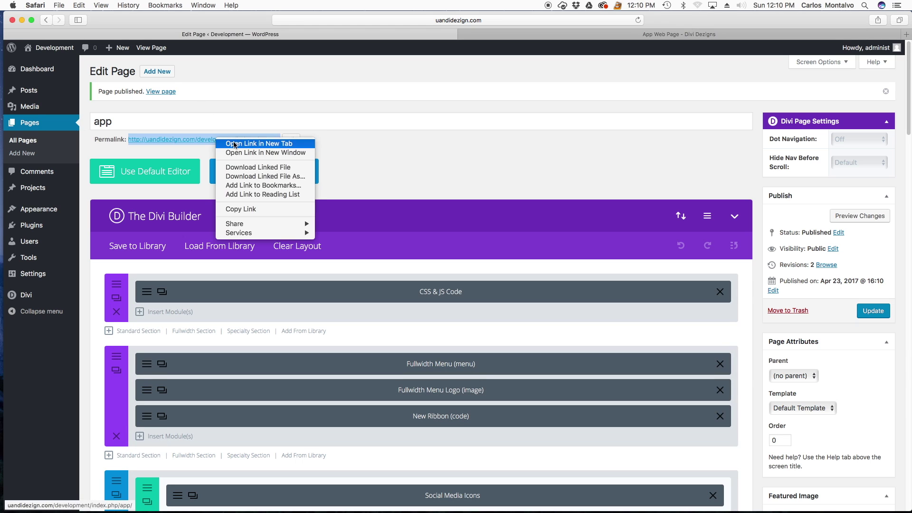
left_click(241, 144)
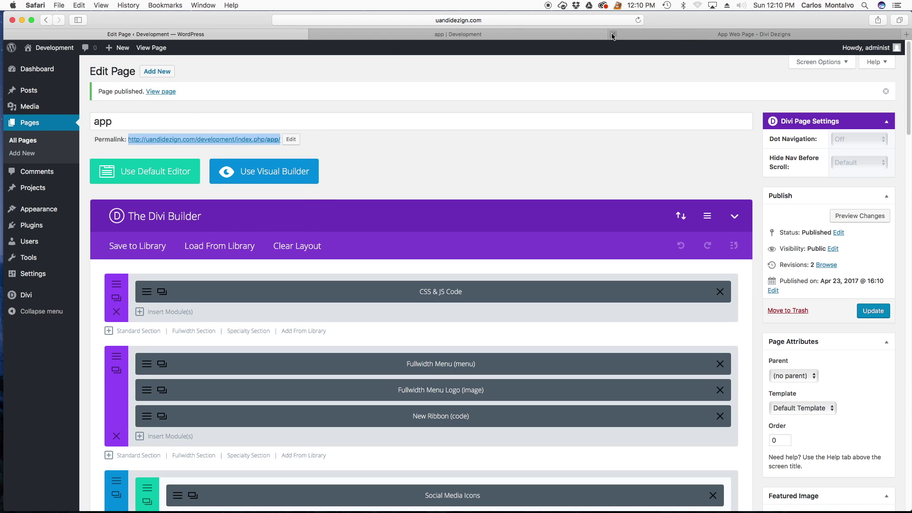
Close the Divi Dezigns tab and review the live app page against the editor.
left_click(612, 35)
left_click(582, 35)
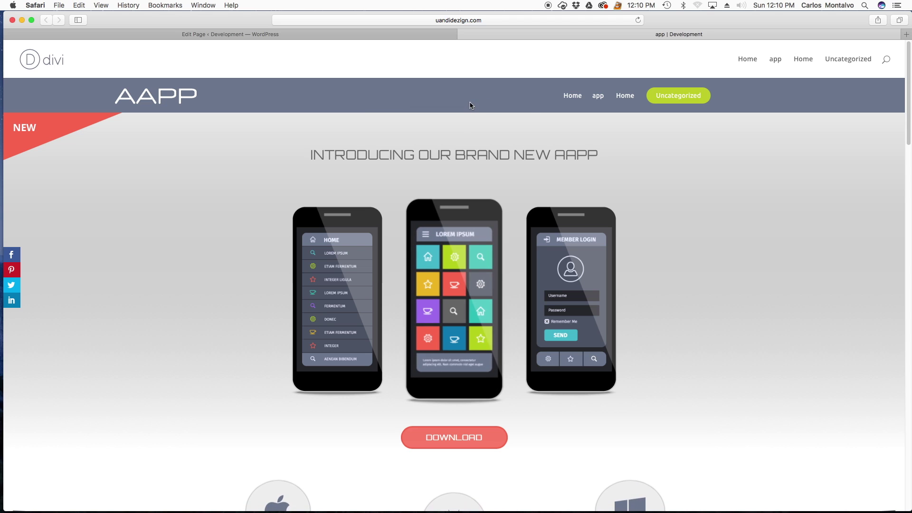
left_click(318, 34)
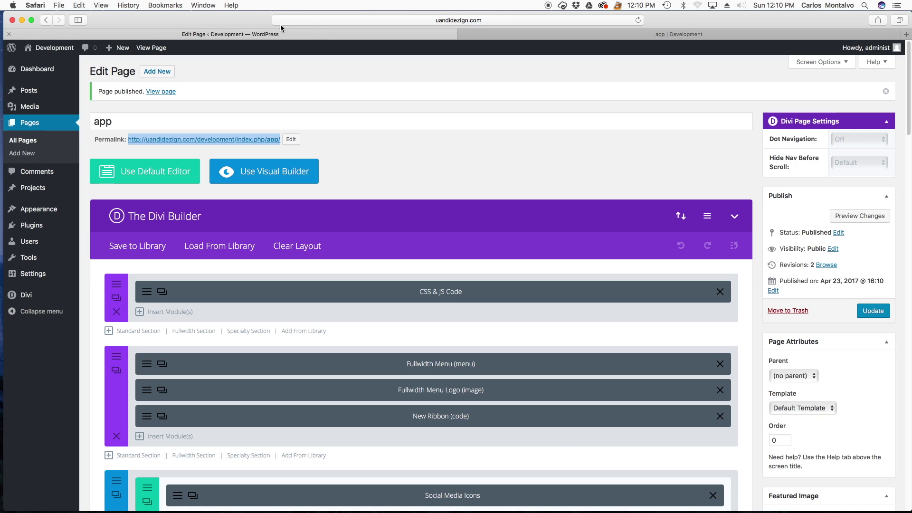
scroll(500, 271, "down", 7)
scroll(500, 271, "up", 7)
left_click(543, 30)
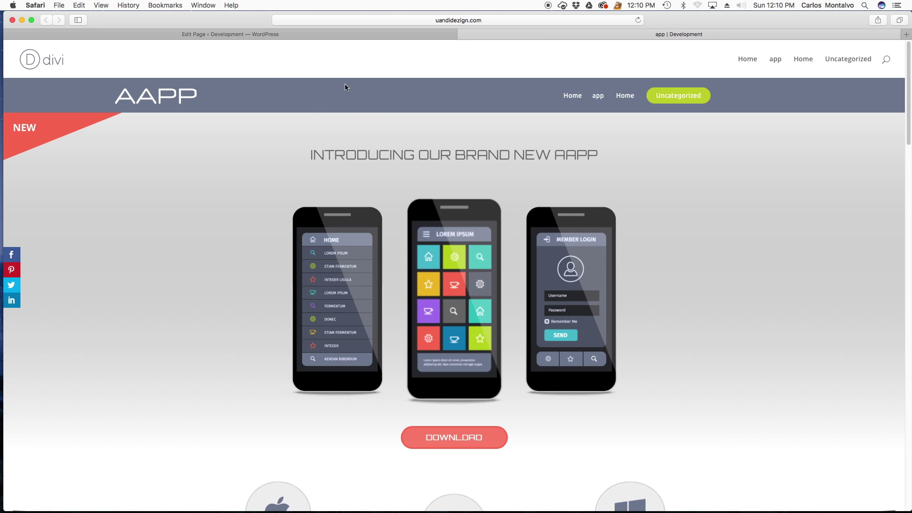
Switch the app page to the Blank Page template, update it, and check the live page.
left_click(195, 35)
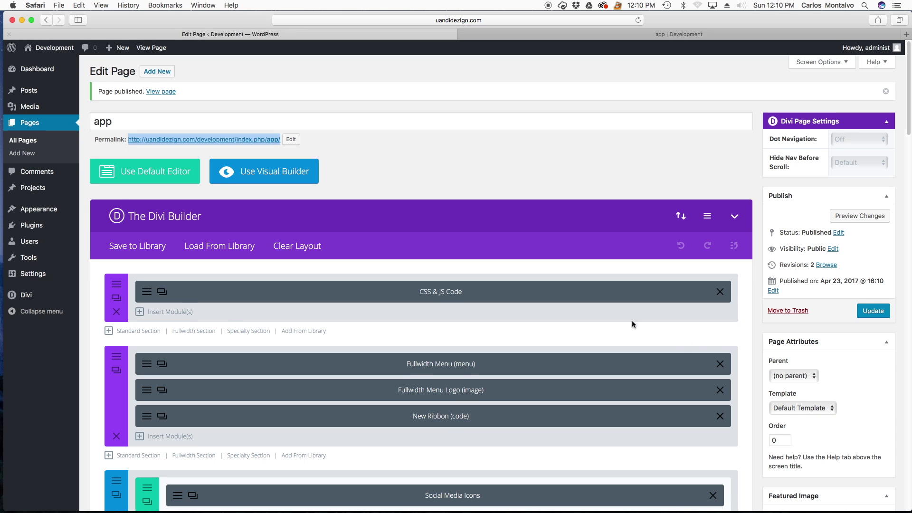
scroll(634, 324, "down", 3)
scroll(789, 385, "up", 3)
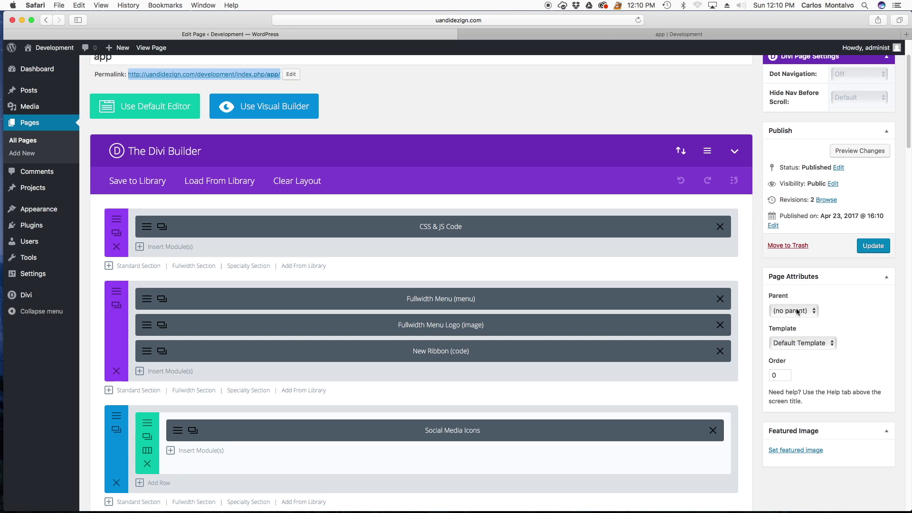
left_click(832, 349)
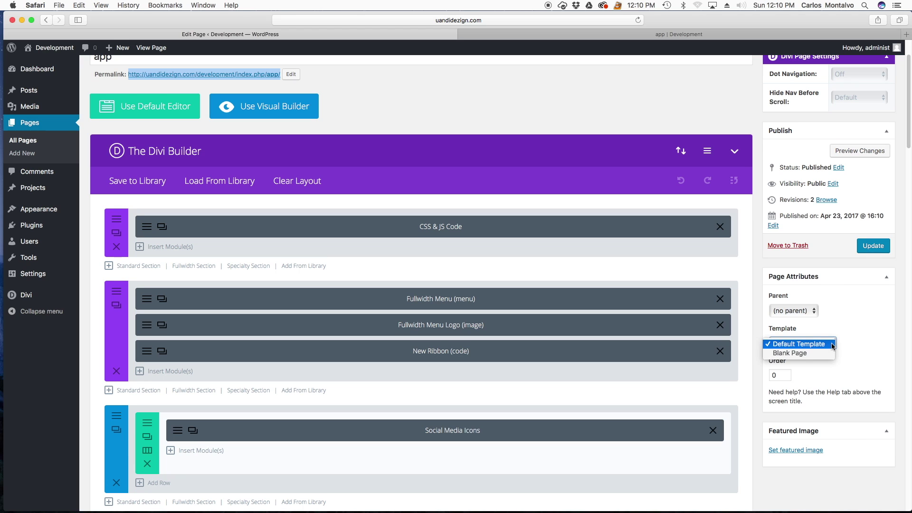
left_click(798, 354)
left_click(872, 246)
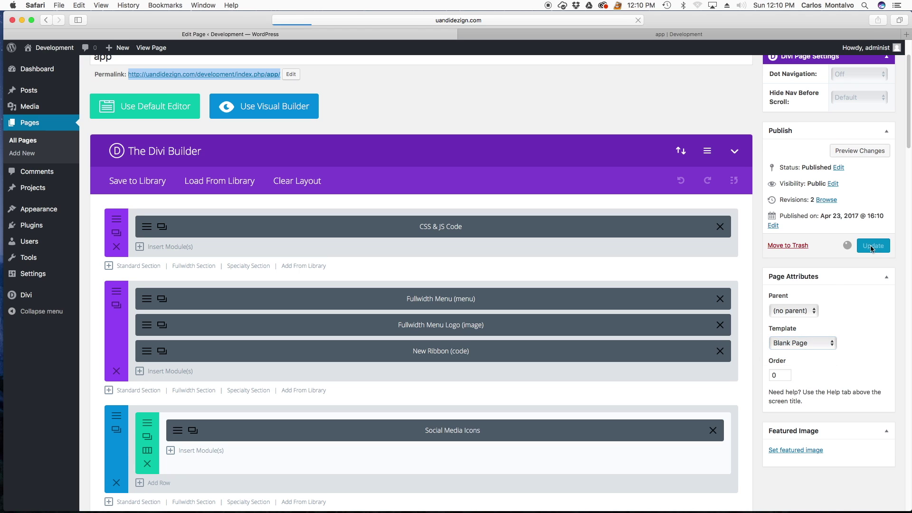
left_click(519, 35)
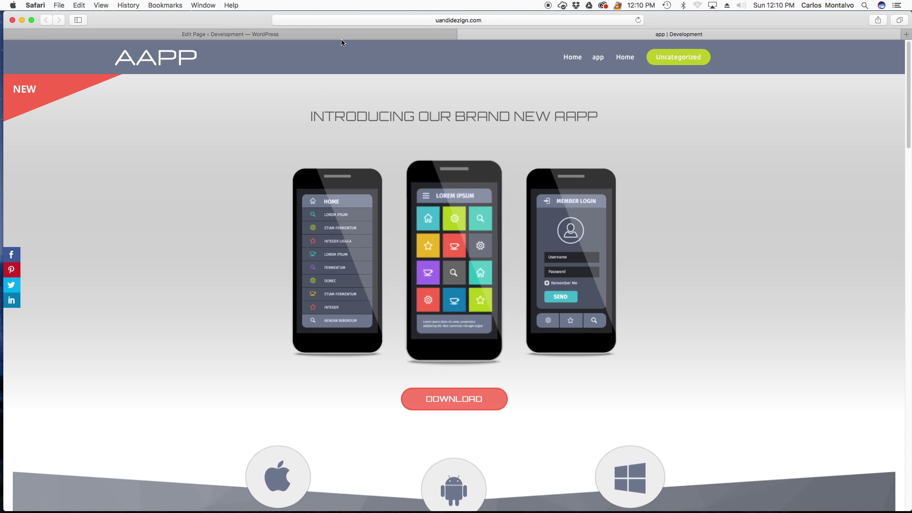
left_click(317, 35)
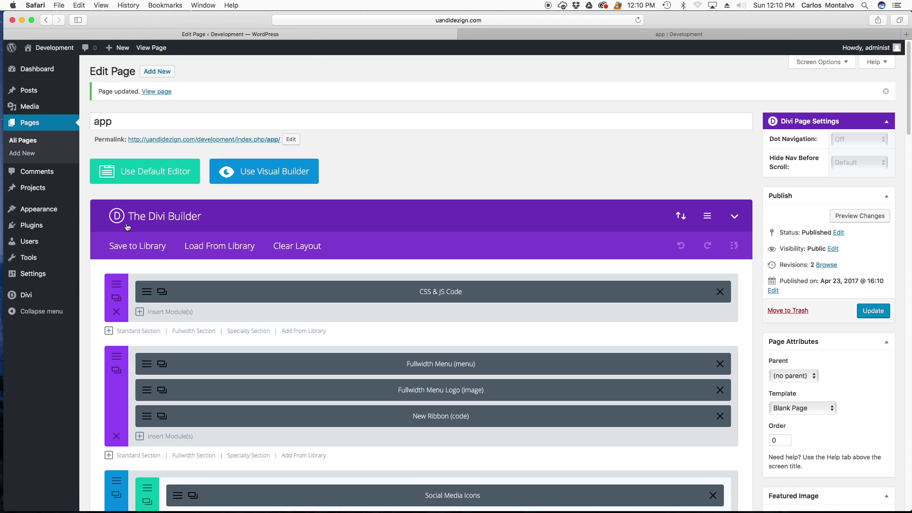
Under Appearance > Menus, create an empty menu called 'App Menu'.
mouse_move(38, 209)
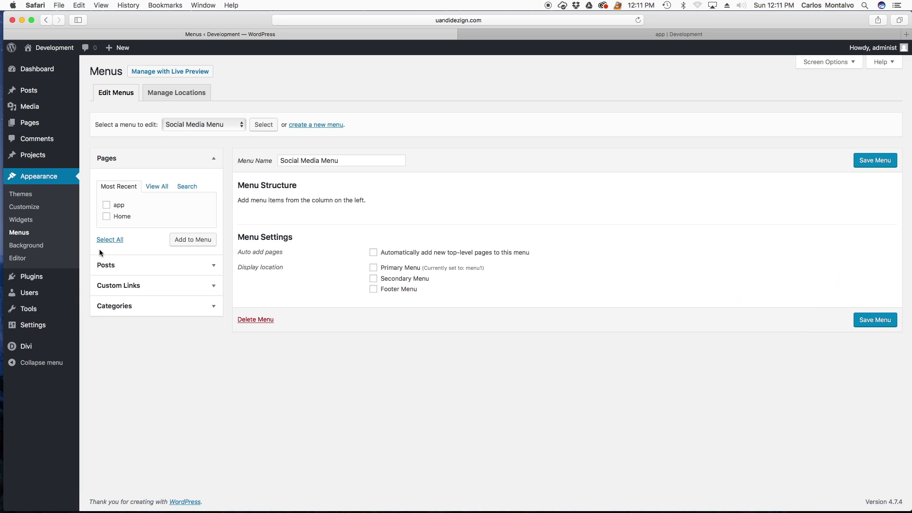
left_click(303, 125)
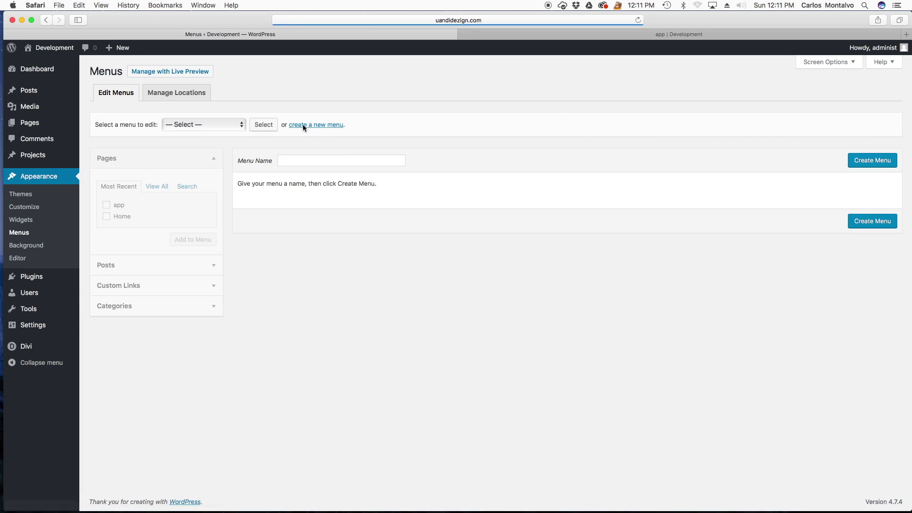
left_click(314, 161)
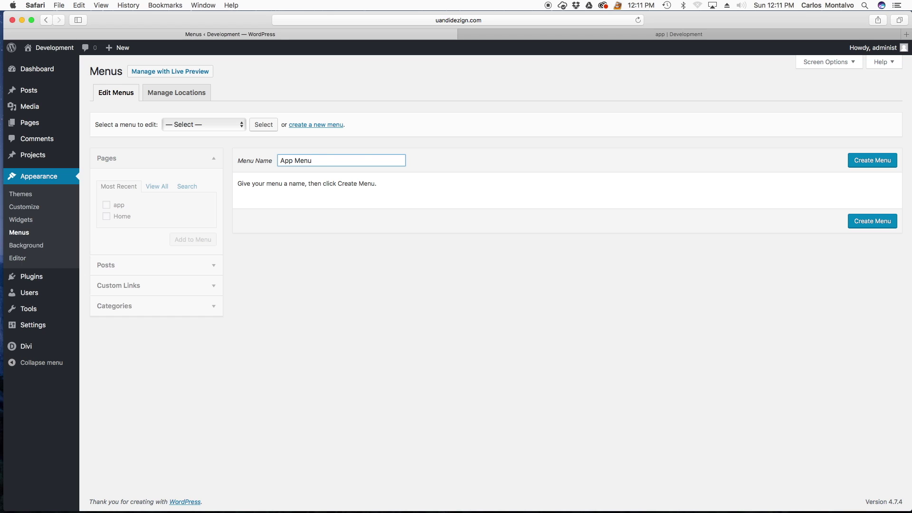
left_click(873, 161)
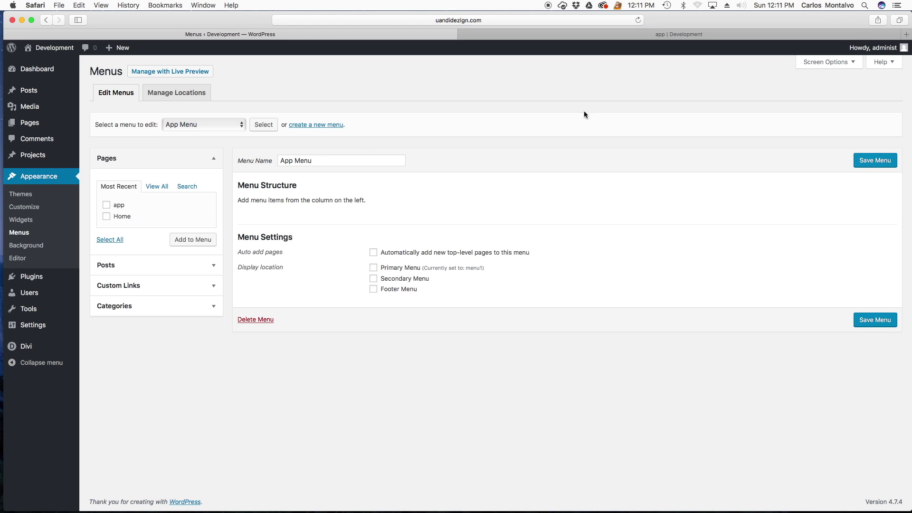
left_click(211, 287)
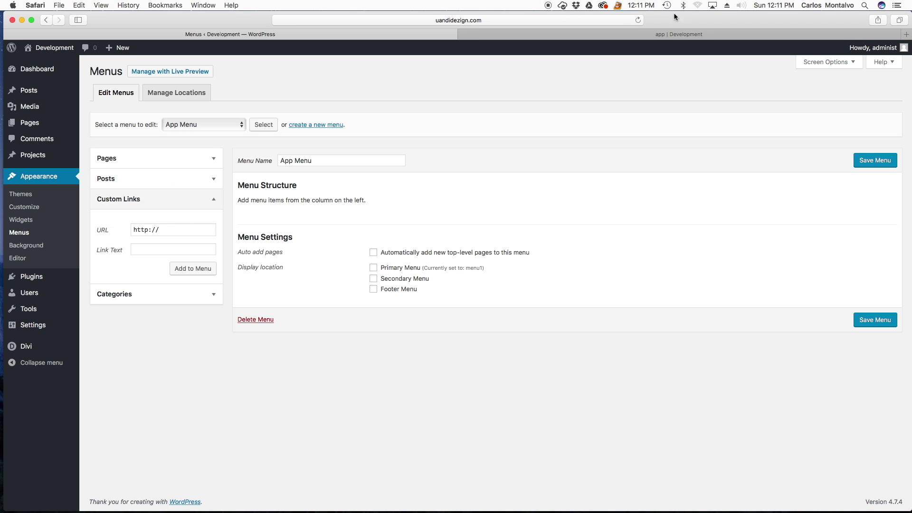
Bring up the navigation menu notes in Sublime Text and reposition the window.
left_click_drag(712, 18, 717, 19)
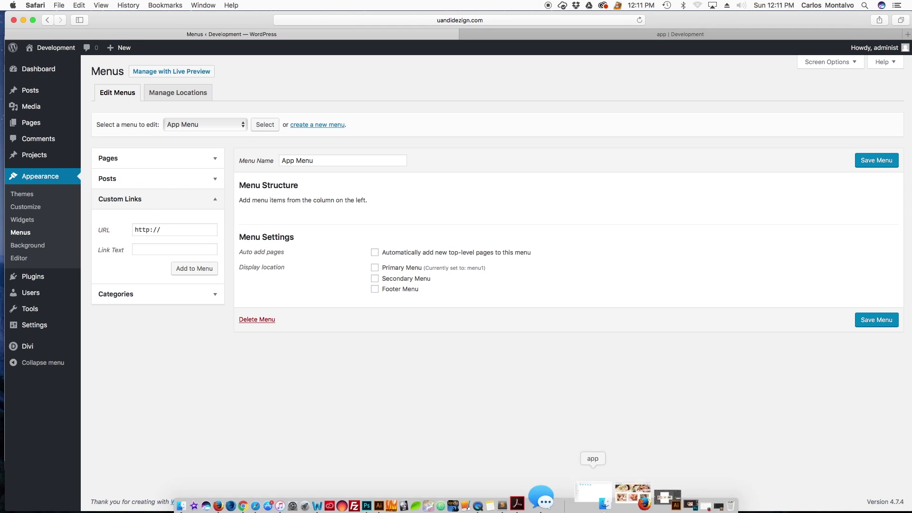
left_click(607, 500)
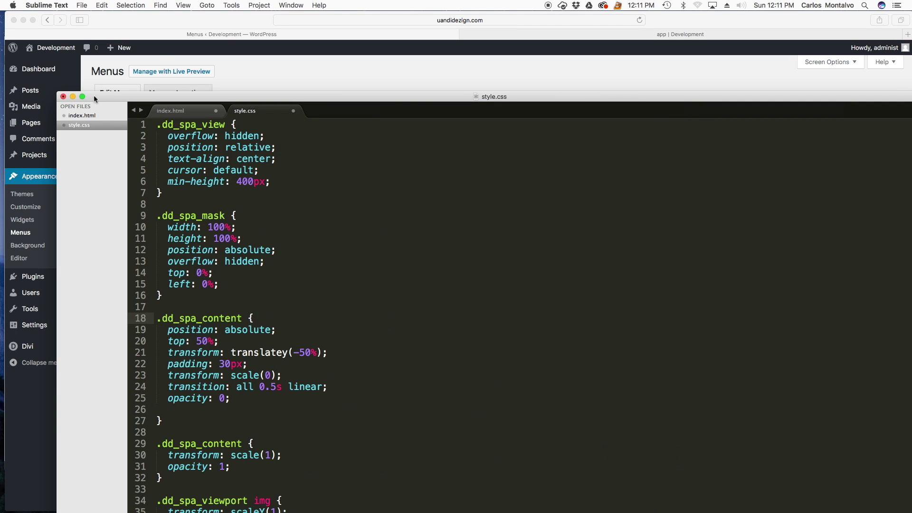
left_click(76, 117)
left_click_drag(72, 98, 195, 185)
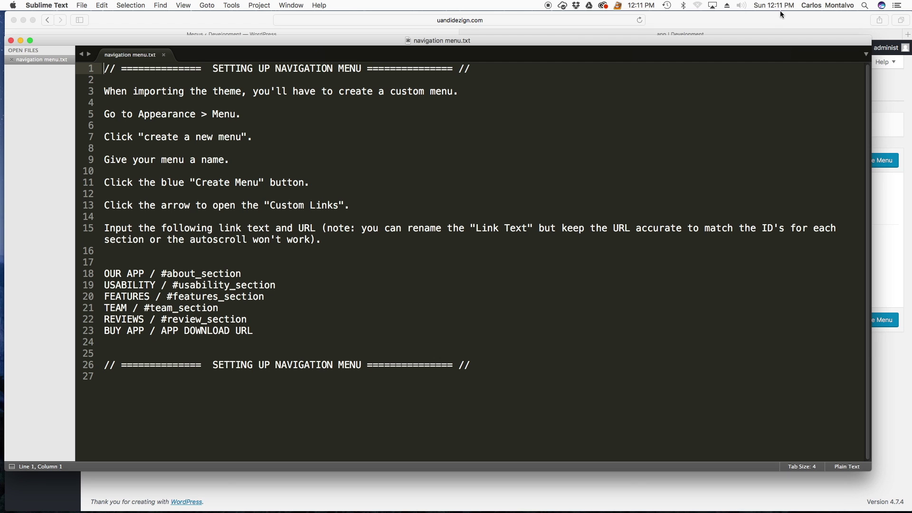
left_click_drag(115, 42, 126, 25)
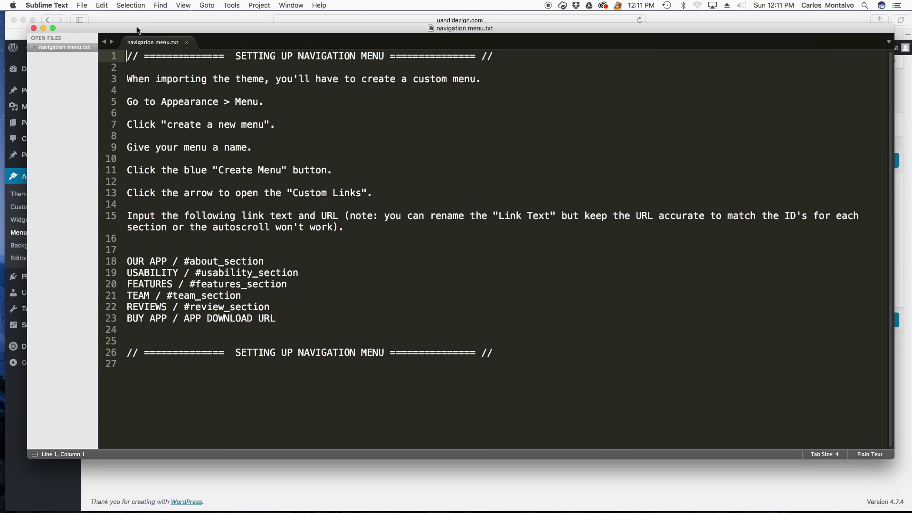
left_click(252, 209)
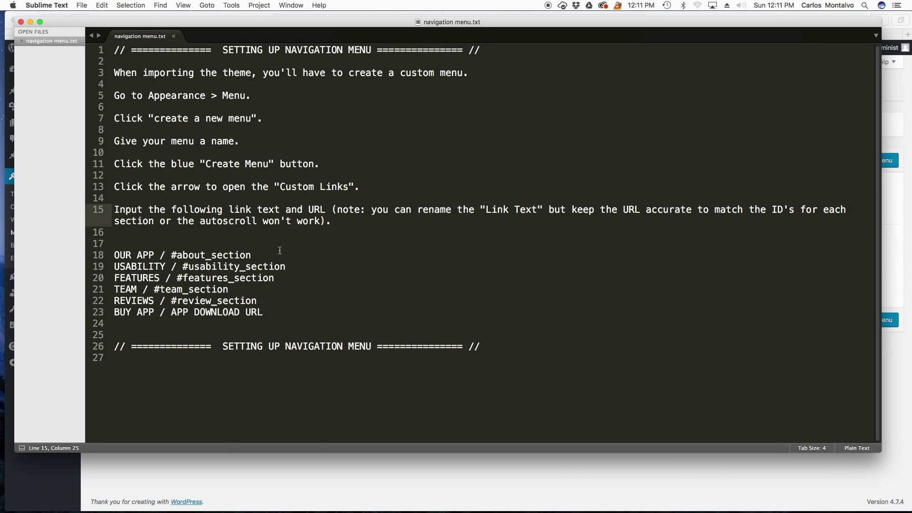
type("s")
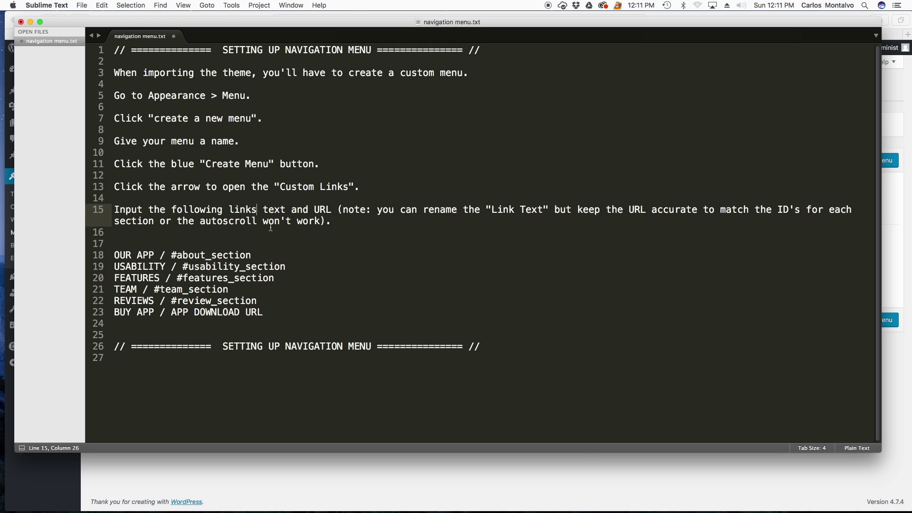
key("BackSpace")
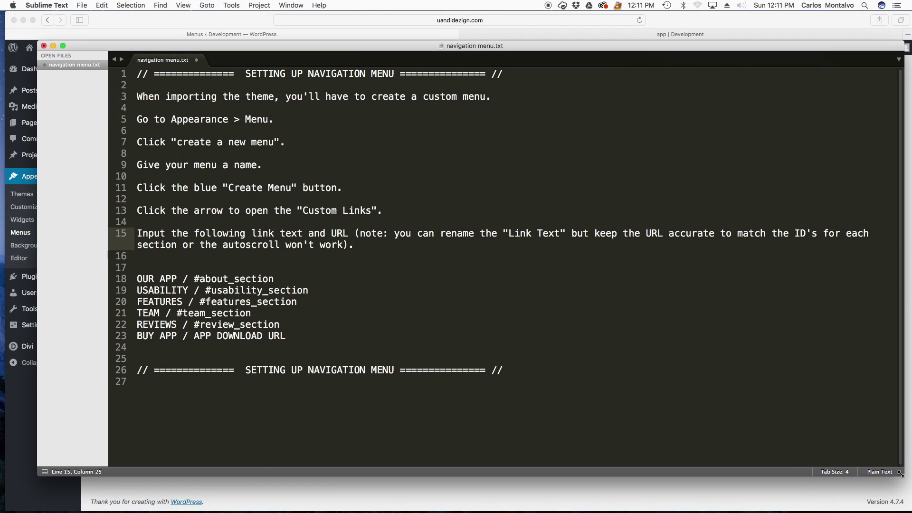
Fit the notes beside the Menus page and select the #about_section anchor on line 18.
left_click_drag(900, 474, 394, 454)
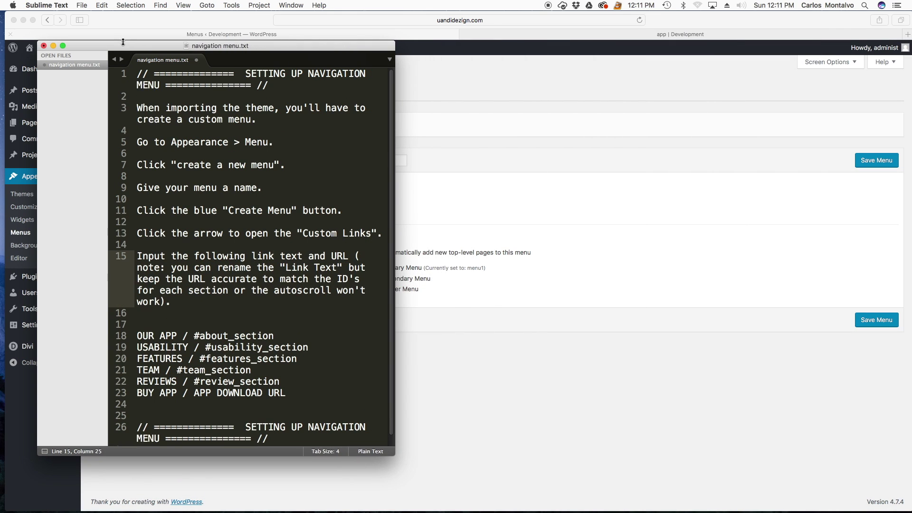
left_click_drag(123, 42, 605, 61)
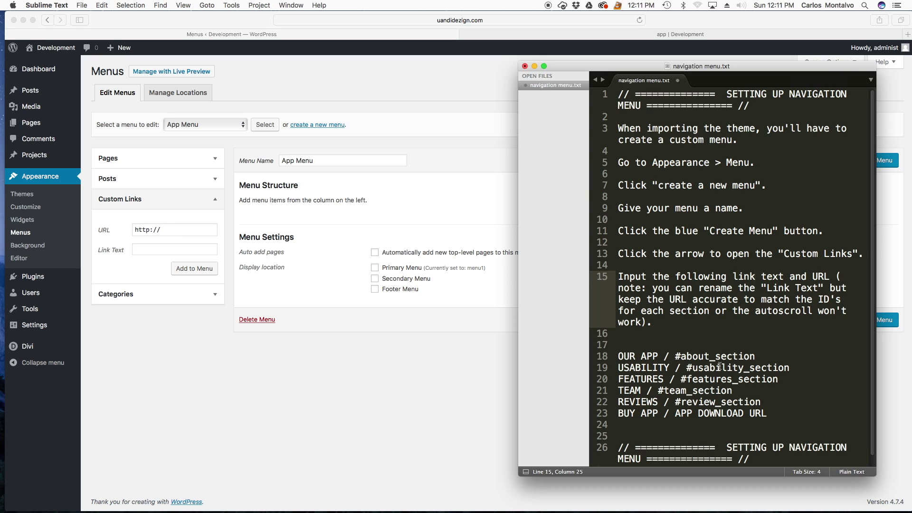
left_click(699, 348)
left_click_drag(675, 357, 755, 358)
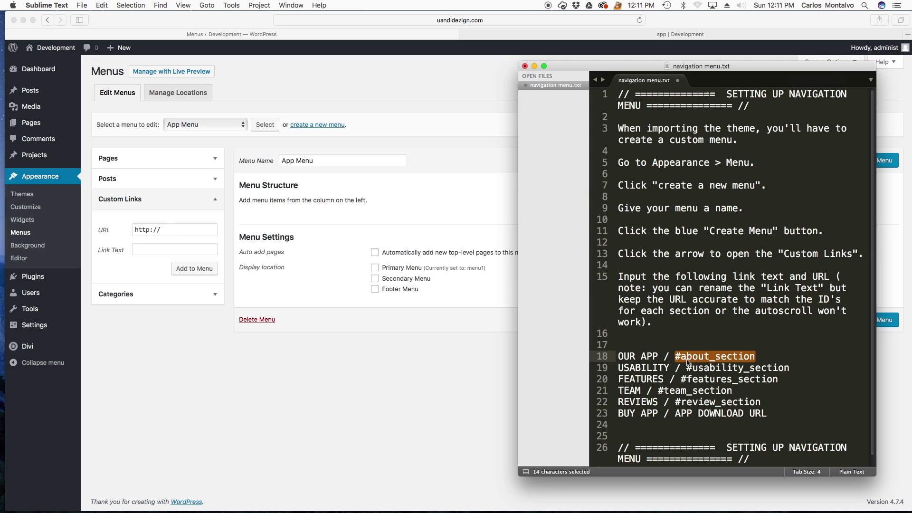
left_click(539, 30)
left_click(539, 31)
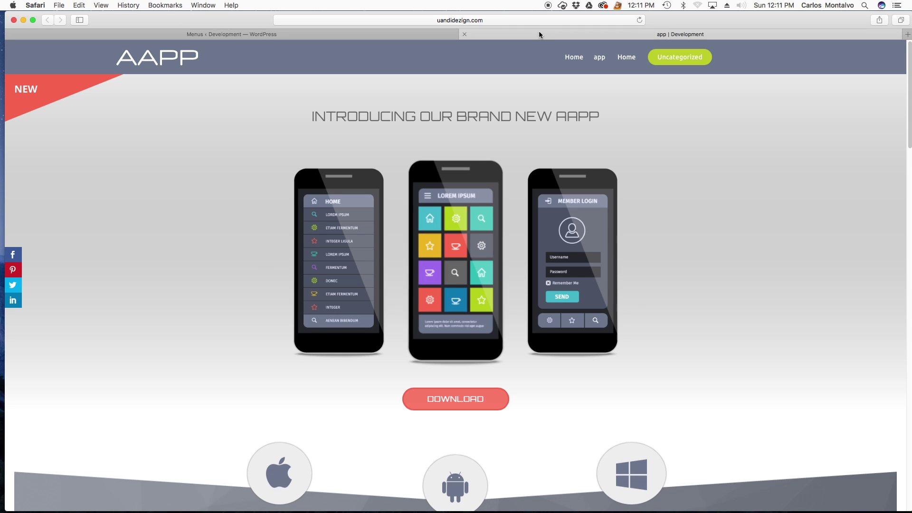
Open the WordPress Pages list in a new tab, then return to the App Menu editor.
left_click(309, 33)
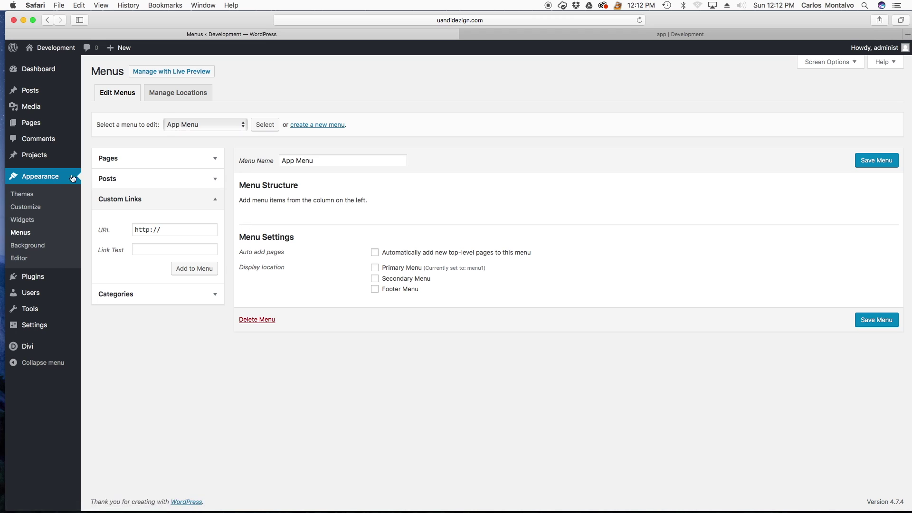
right_click(31, 121)
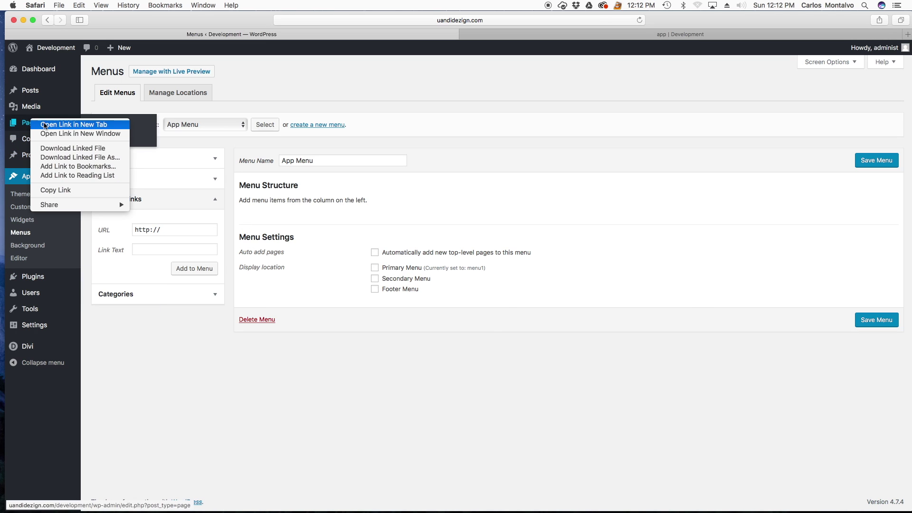
left_click(44, 126)
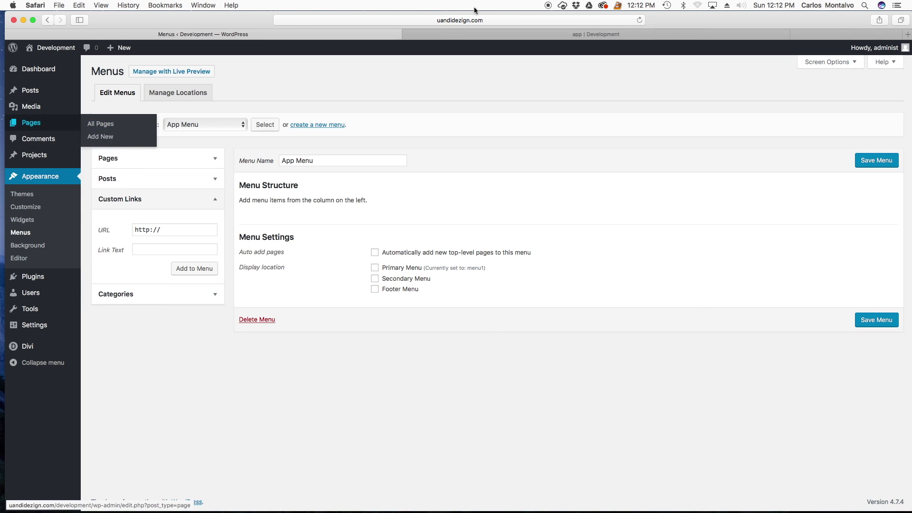
left_click(715, 34)
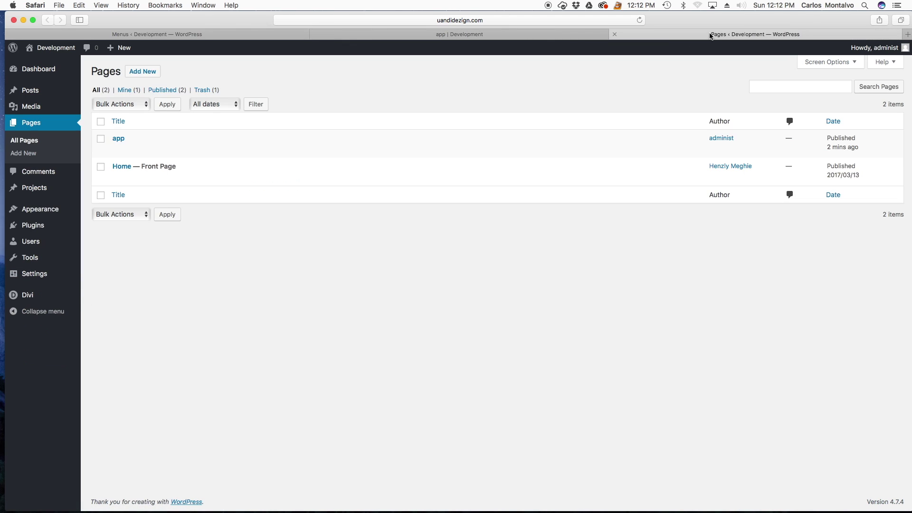
left_click(505, 35)
left_click(244, 32)
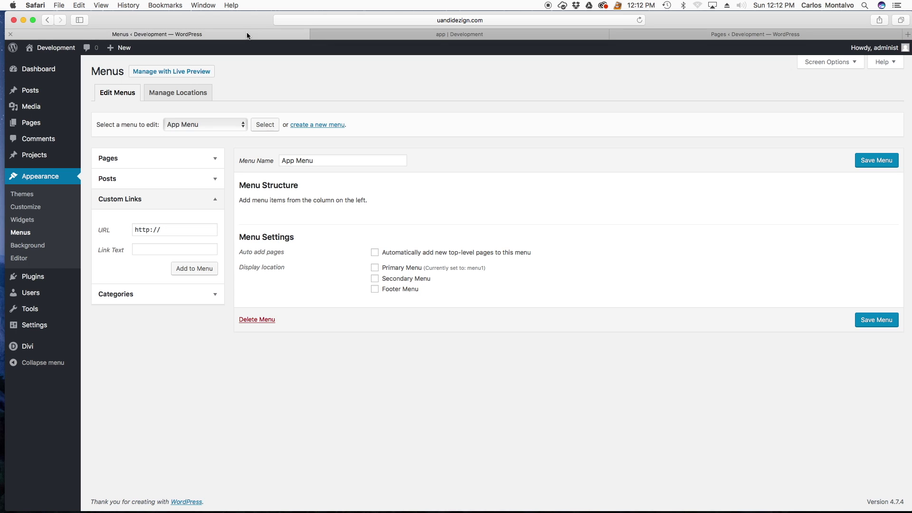
Rearrange the browser and notes windows and focus the custom link URL field.
left_click_drag(699, 18, 609, 22)
left_click_drag(835, 80, 842, 65)
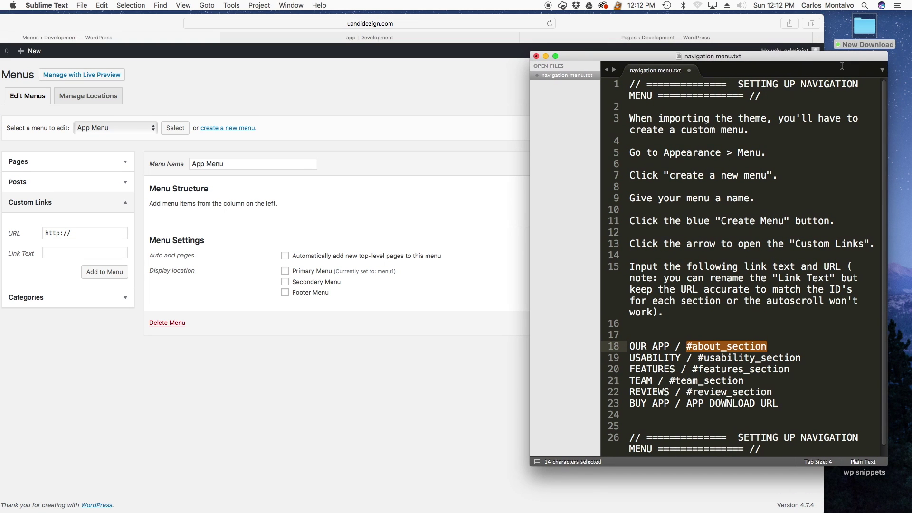
left_click_drag(589, 23, 631, 21)
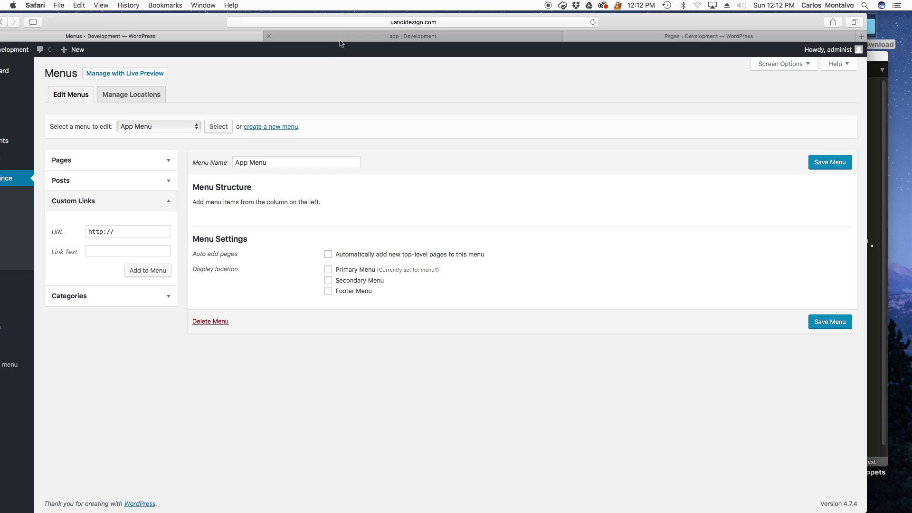
left_click(123, 234)
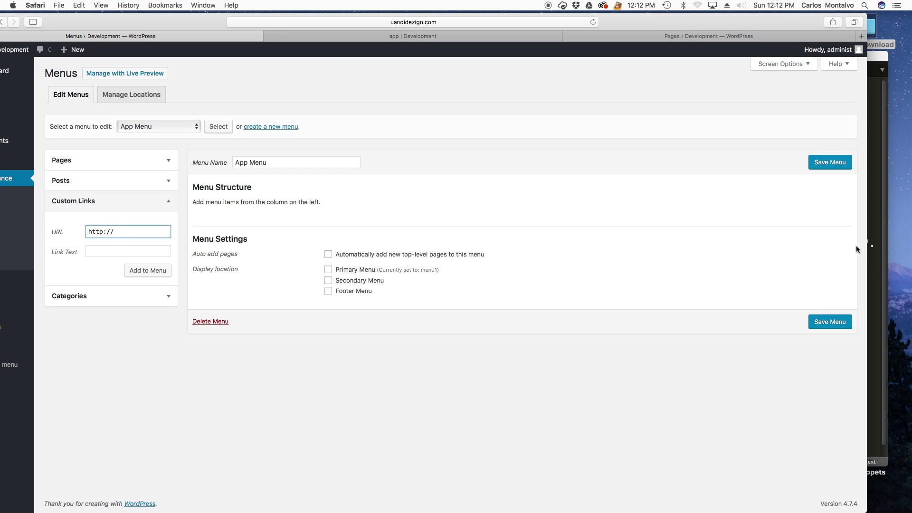
Place the notes beside the Menus page and focus the custom link's Link Text field.
left_click(874, 247)
left_click_drag(645, 60, 614, 82)
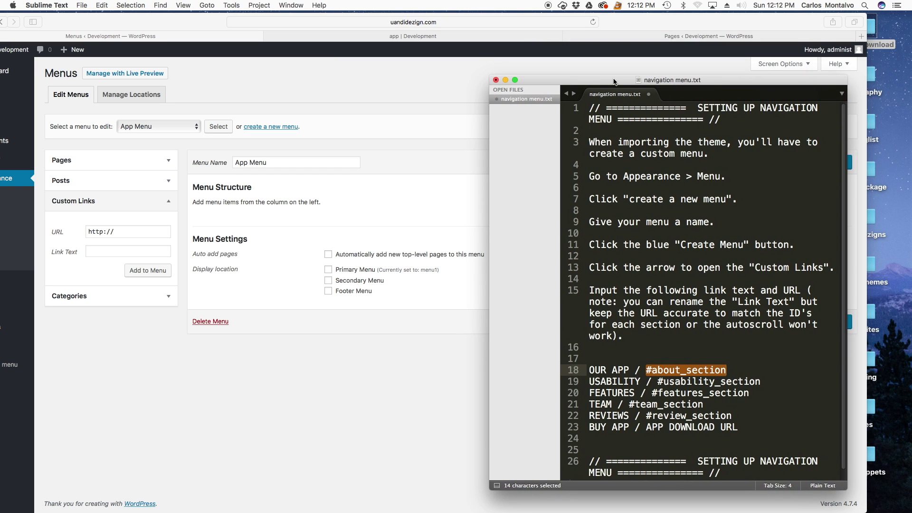
left_click(111, 252)
left_click(105, 252)
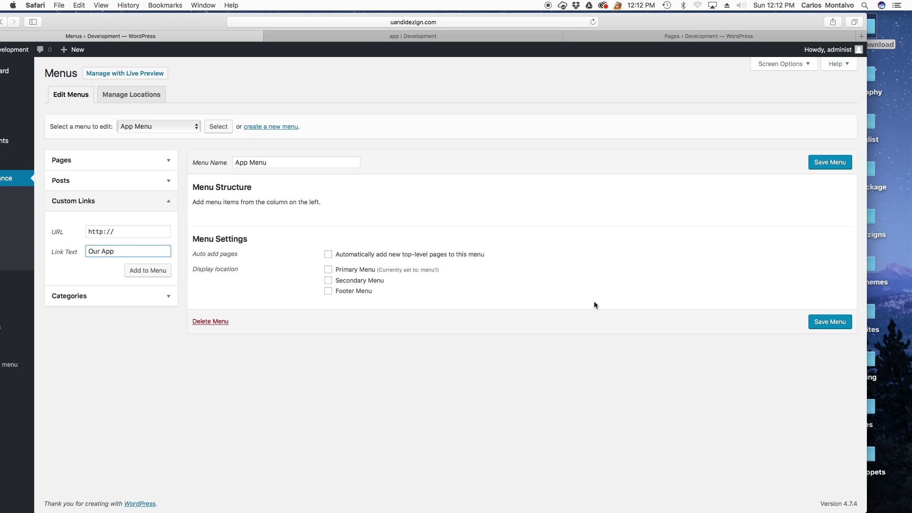
Copy #about_section from the notes and paste it as the custom link URL.
left_click_drag(794, 21, 749, 22)
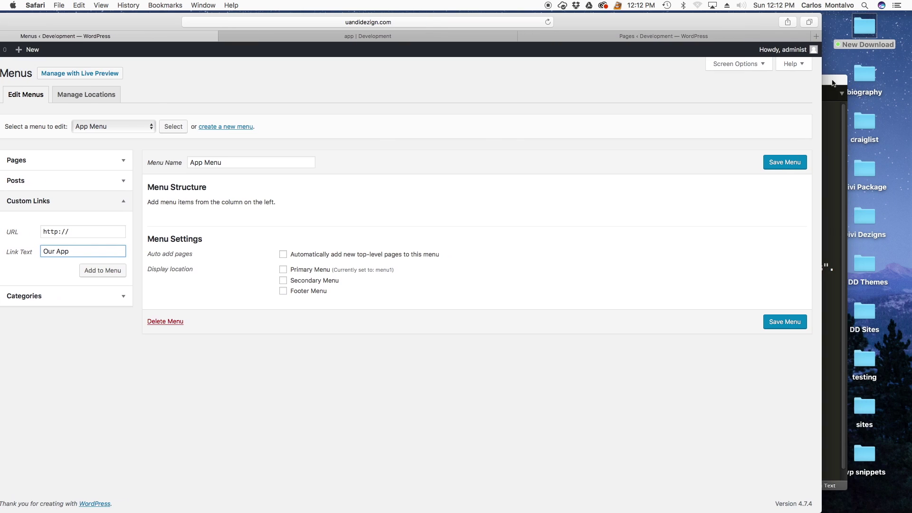
key("super+Tab")
left_click(741, 343)
left_click_drag(692, 367, 772, 371)
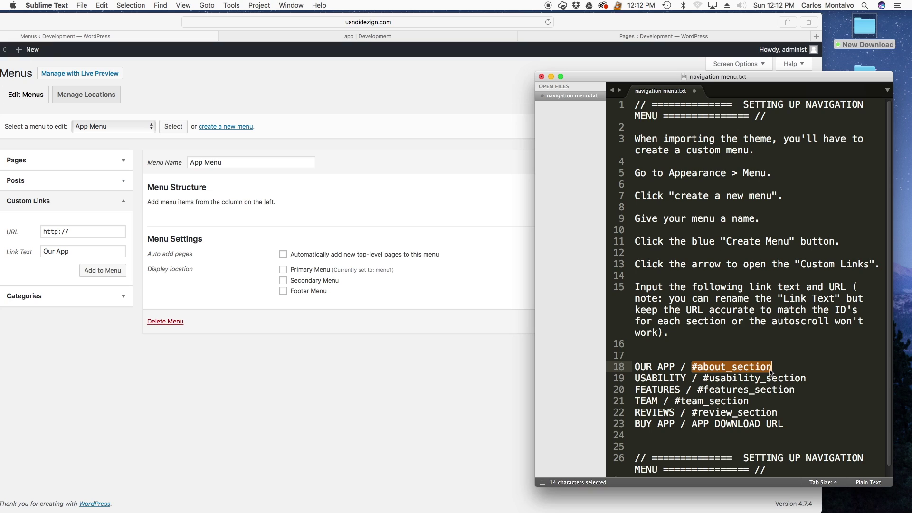
key("super+c")
left_click_drag(152, 24, 209, 27)
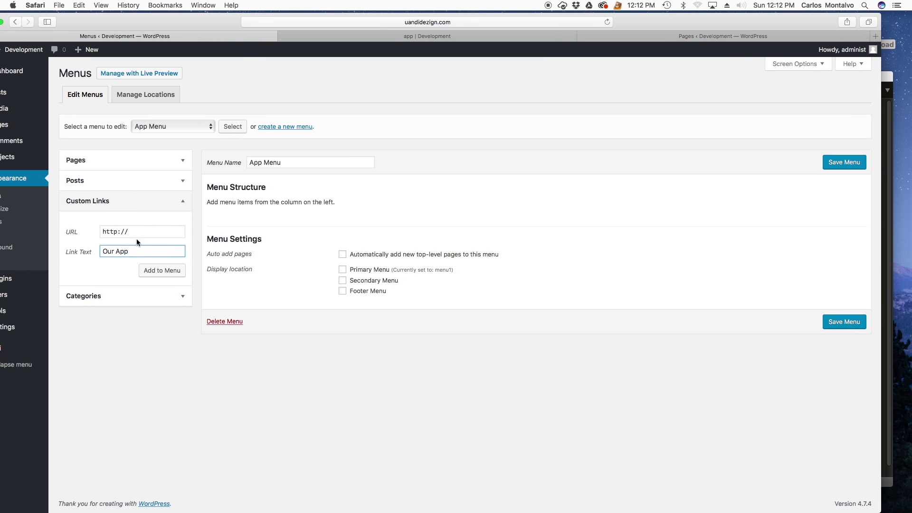
key("shift+Tab")
key("super+v")
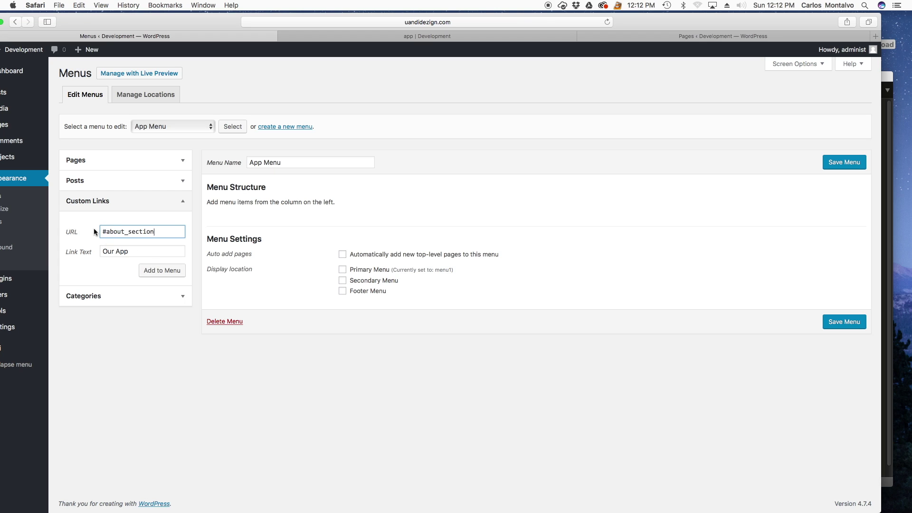
left_click_drag(107, 232, 161, 232)
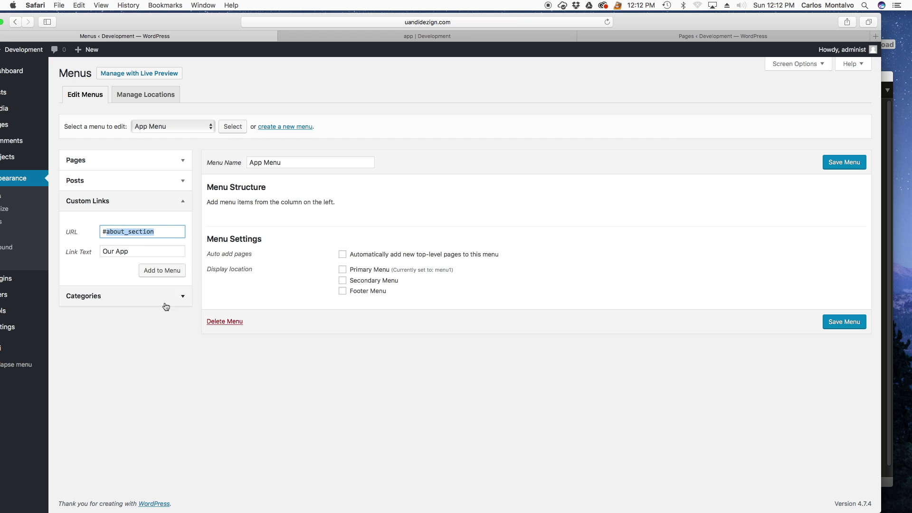
left_click(378, 34)
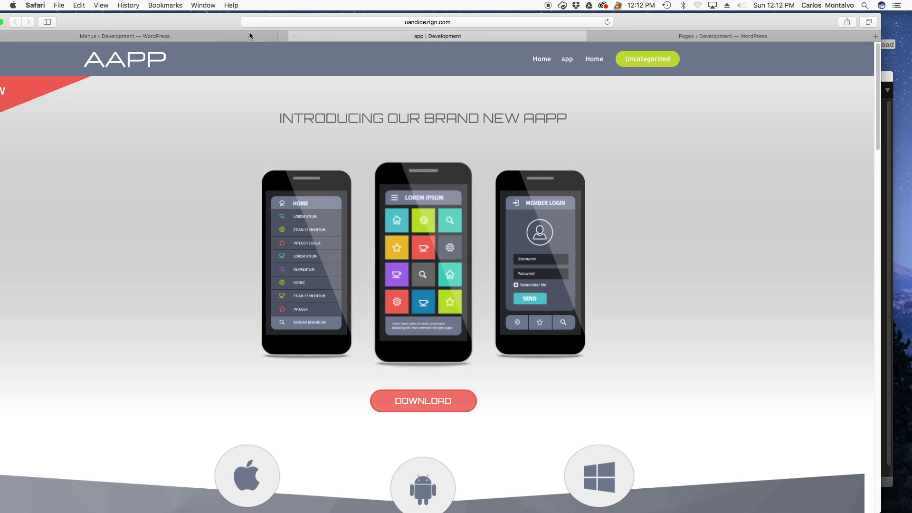
Open the Pages list in a new tab and open the app page for editing.
left_click(168, 40)
left_click_drag(168, 40, 211, 38)
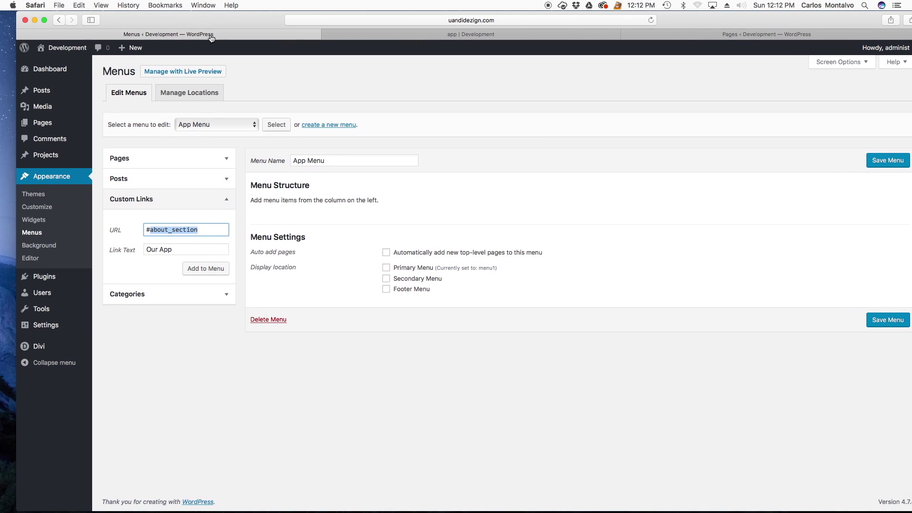
right_click(45, 122)
left_click(71, 127)
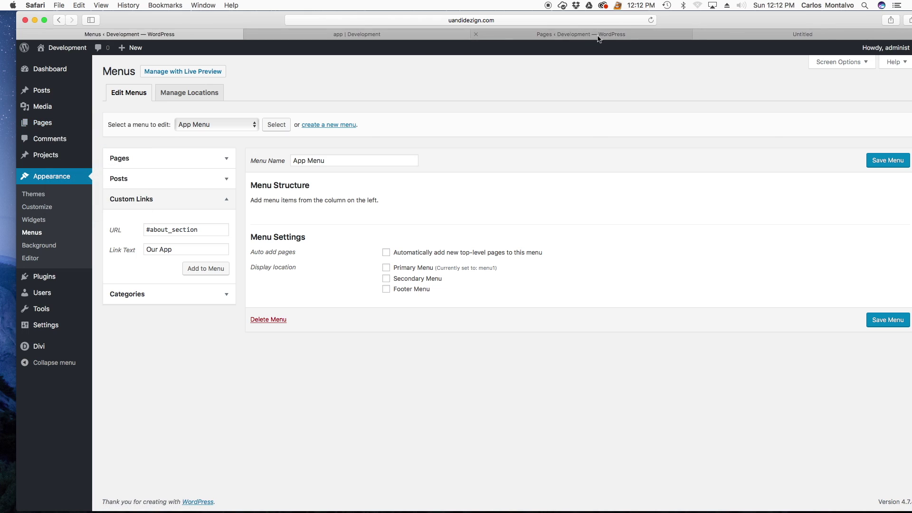
left_click(731, 36)
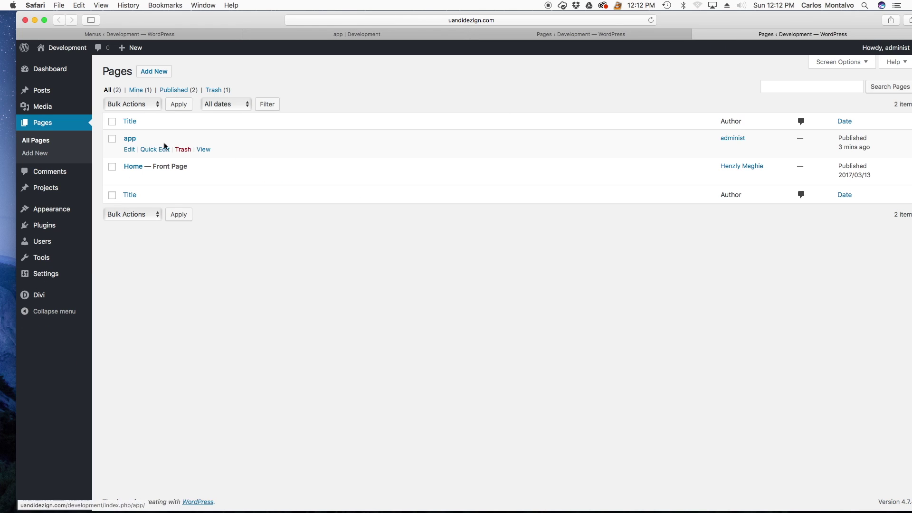
left_click(130, 150)
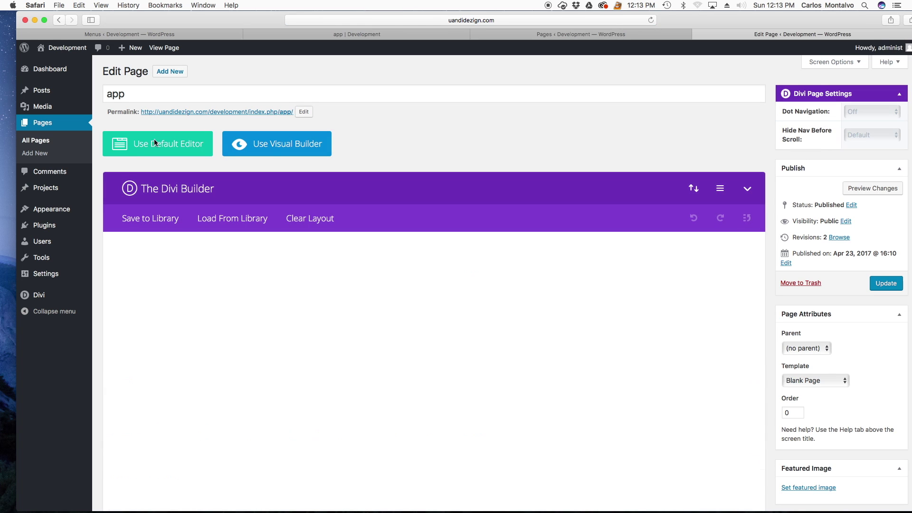
View the live app page, scroll through its sections, then go back to the App Menu editor.
left_click(328, 34)
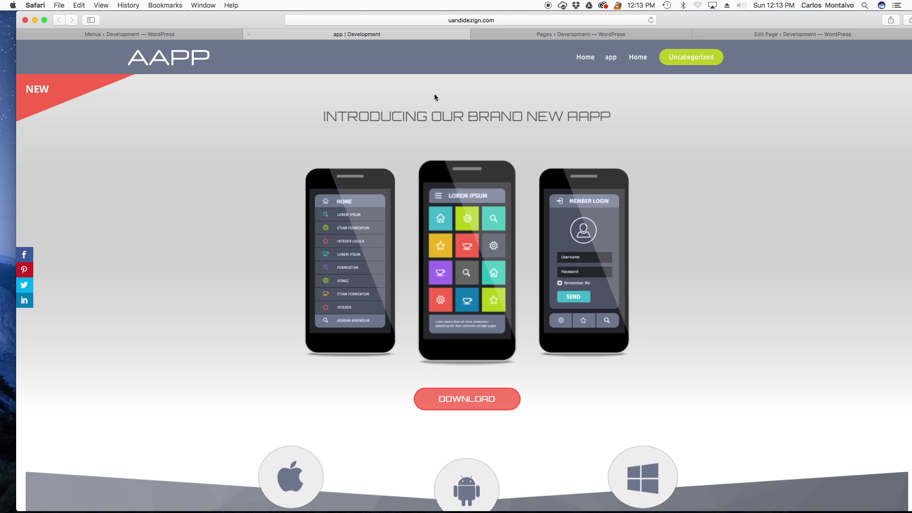
left_click(807, 30)
left_click(400, 35)
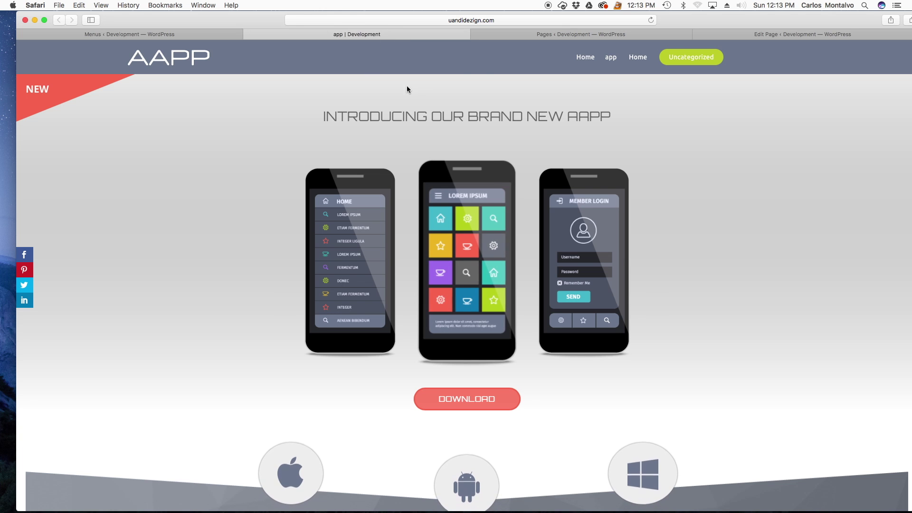
scroll(334, 151, "down", 5)
scroll(327, 151, "up", 5)
scroll(199, 201, "down", 3)
scroll(200, 201, "down", 6)
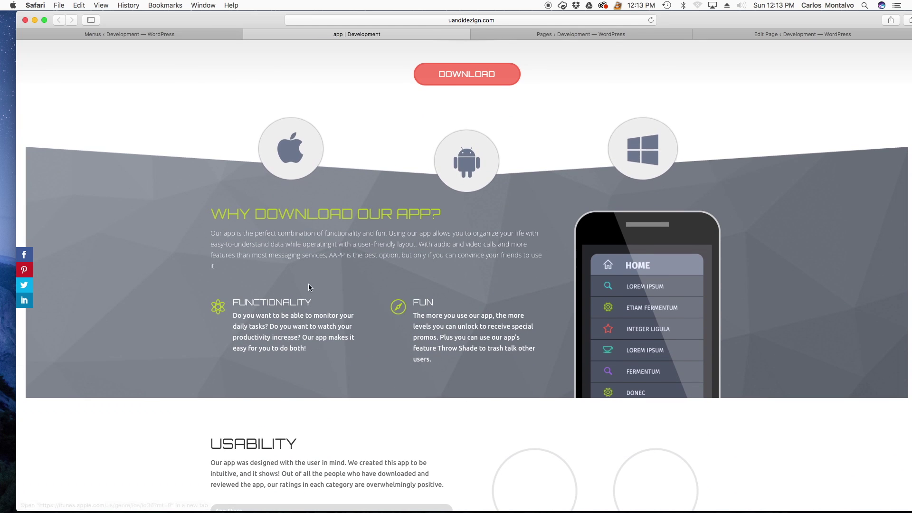
left_click(178, 34)
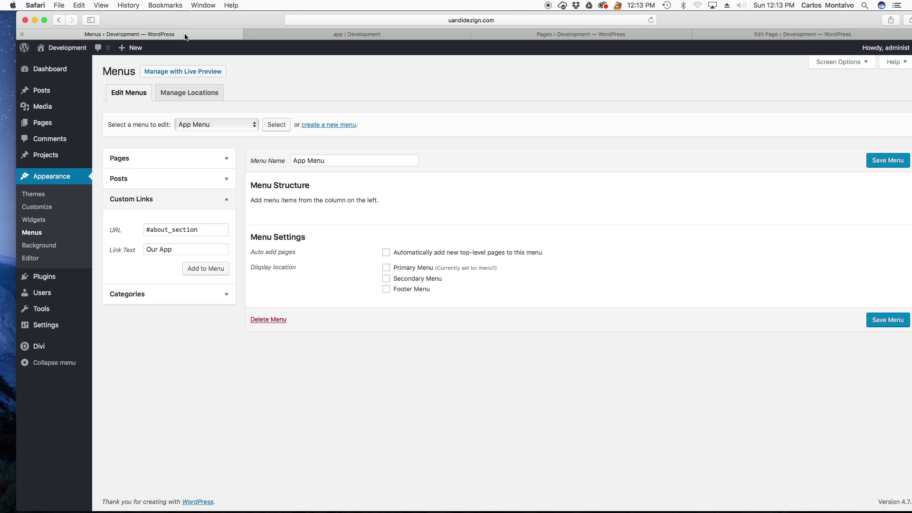
Load the app page in the Divi Builder and scroll down to the red Why Download Our App section.
left_click(535, 35)
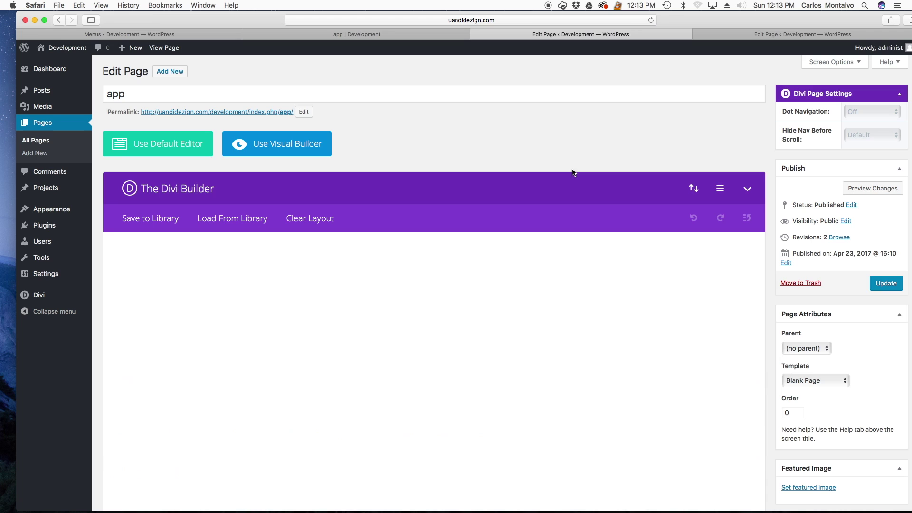
scroll(513, 185, "down", 2)
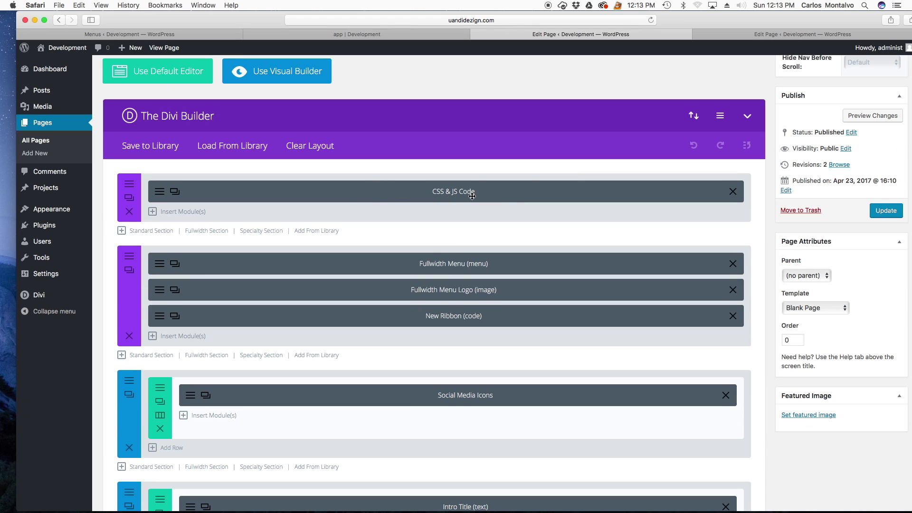
scroll(353, 200, "down", 1)
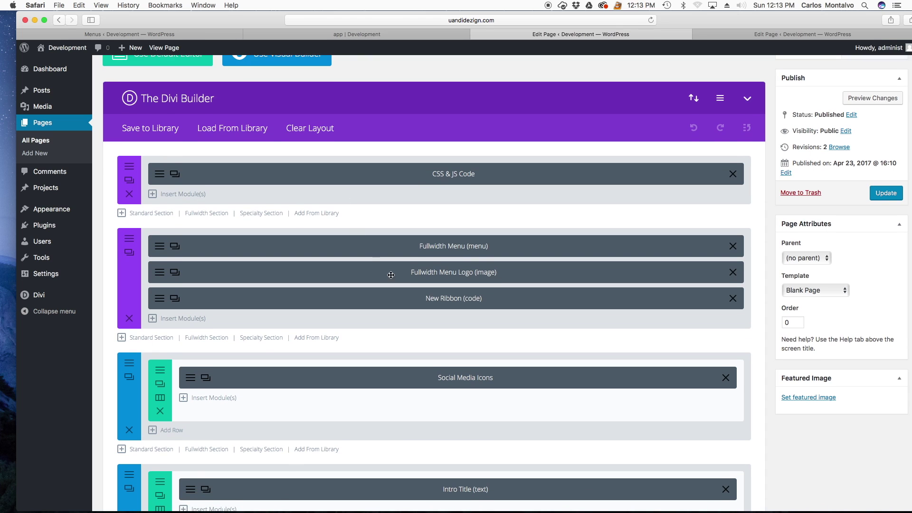
scroll(396, 280, "down", 5)
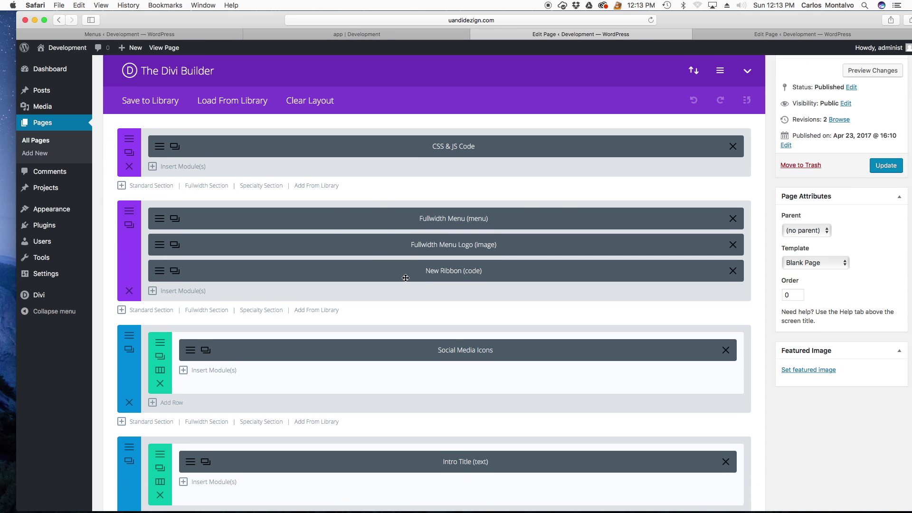
scroll(451, 283, "down", 2)
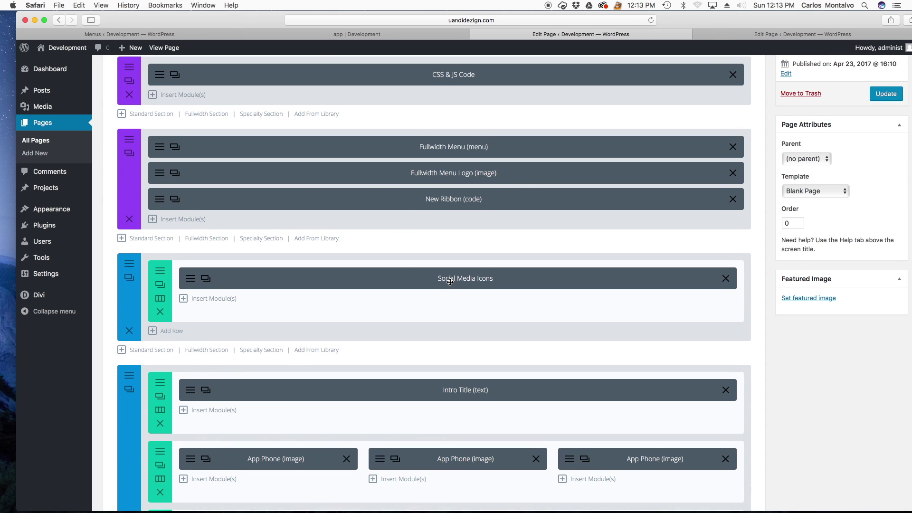
scroll(449, 283, "down", 4)
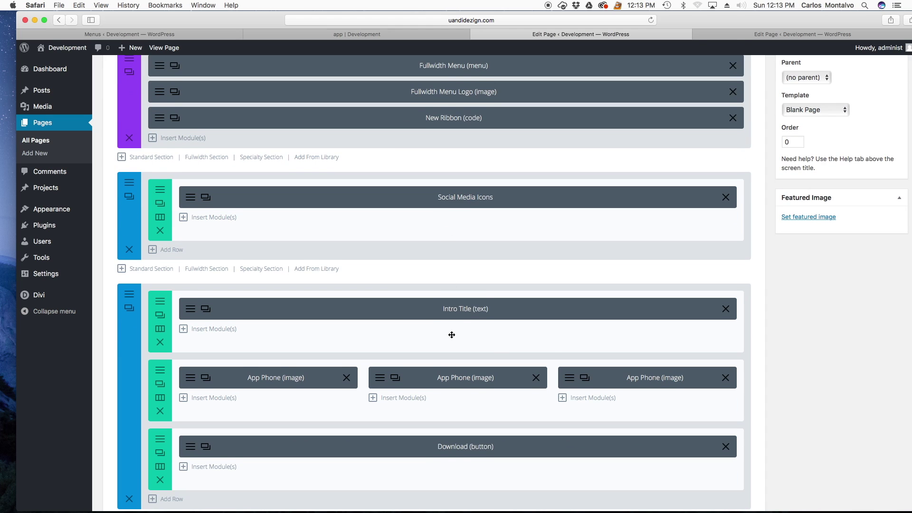
scroll(459, 333, "down", 4)
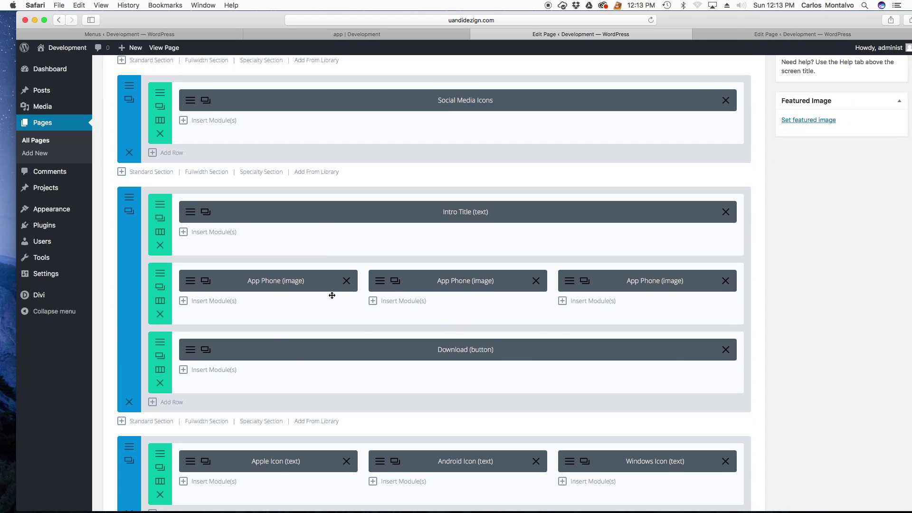
scroll(324, 288, "down", 4)
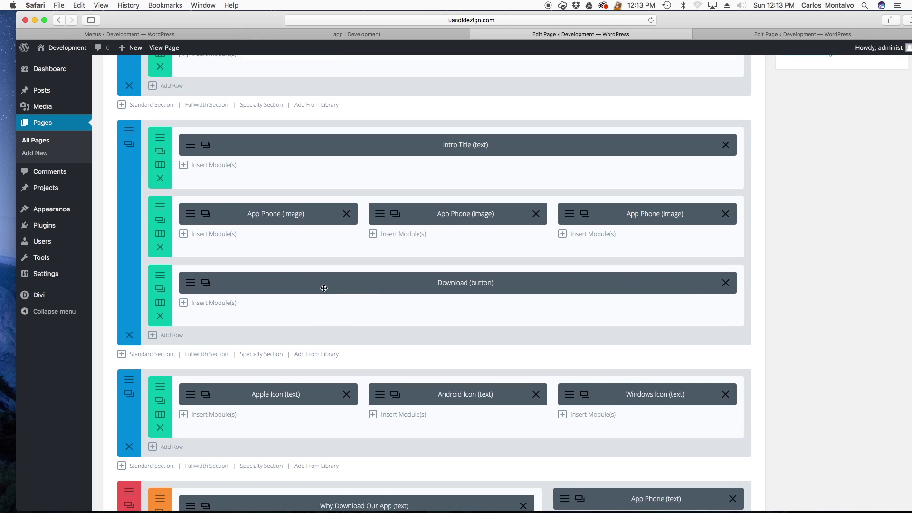
scroll(324, 288, "down", 6)
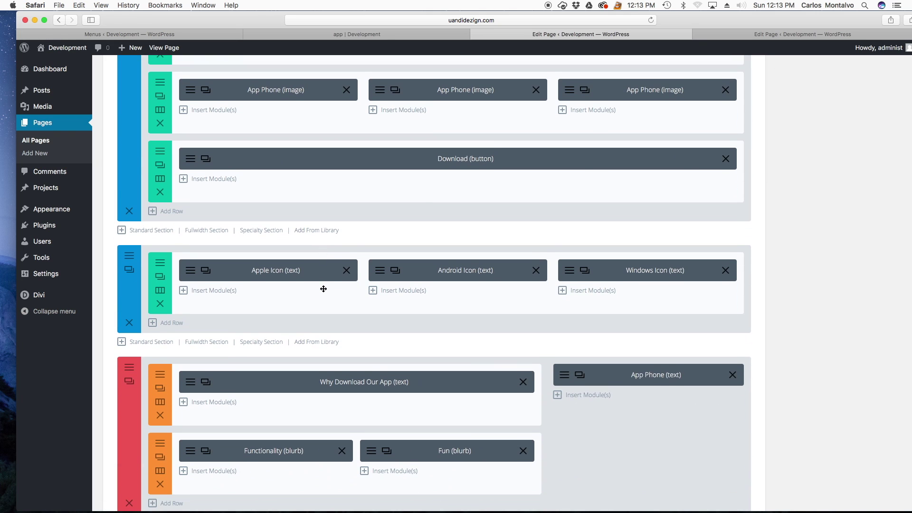
scroll(323, 288, "down", 2)
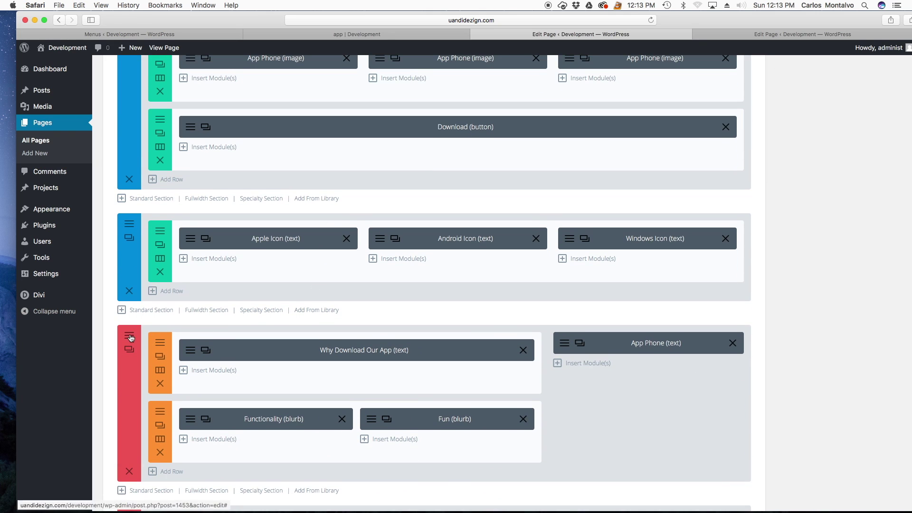
Check that the red section's Custom CSS ID reads about_section, then go back to the Menus tab.
left_click(129, 337)
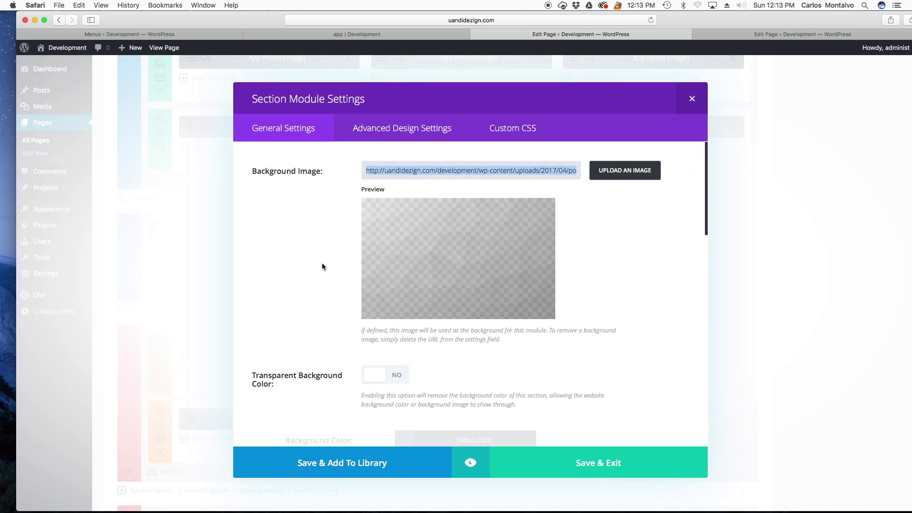
left_click(504, 130)
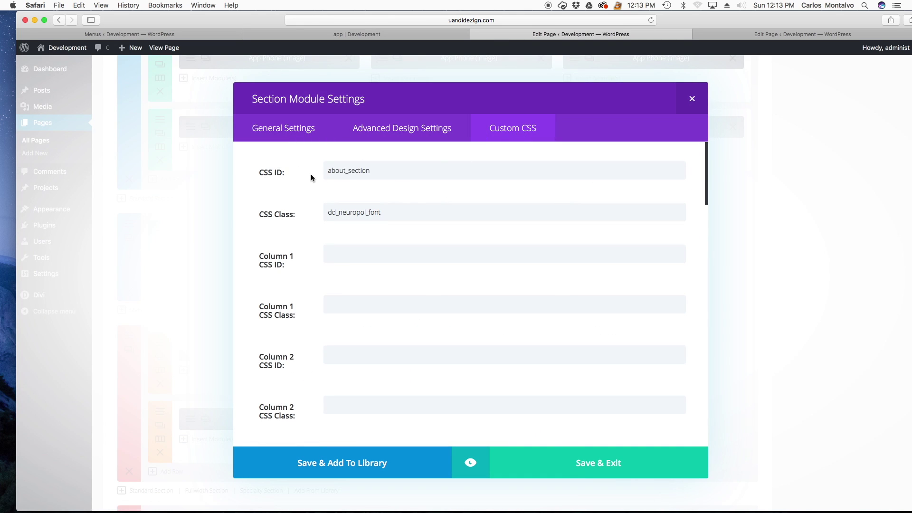
double_click(345, 172)
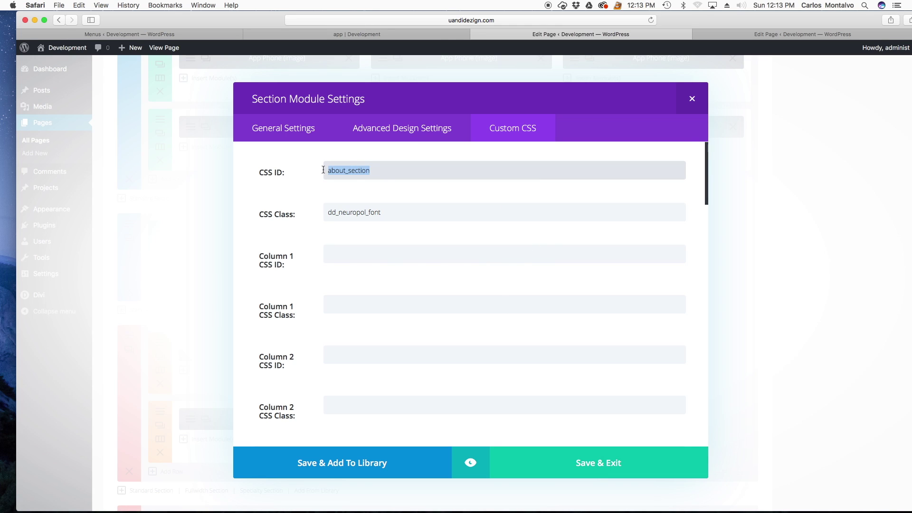
left_click(204, 34)
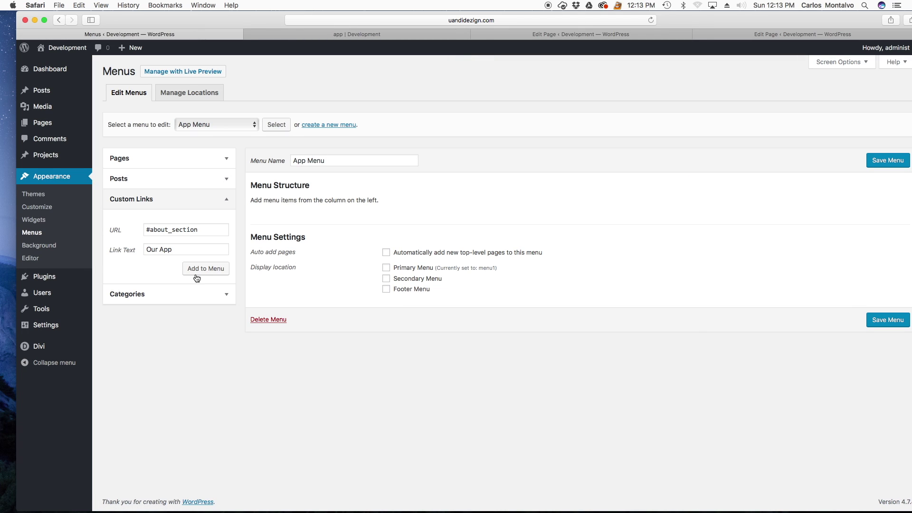
Add Our App to the App Menu, then close index.html and style.css in Sublime without saving.
left_click(208, 268)
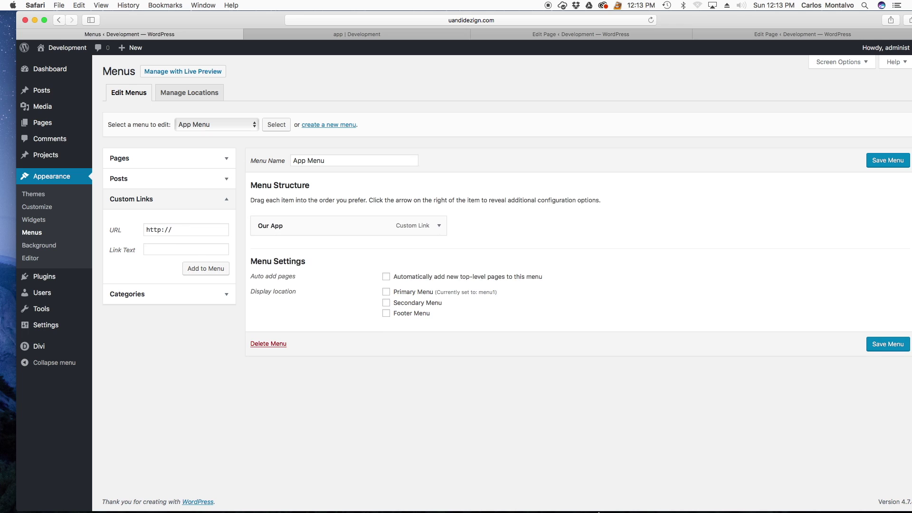
left_click(662, 495)
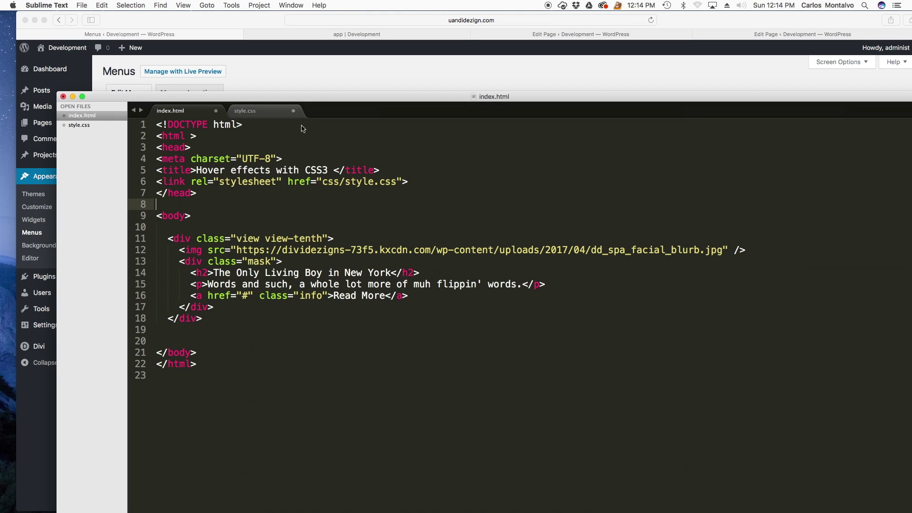
left_click(63, 97)
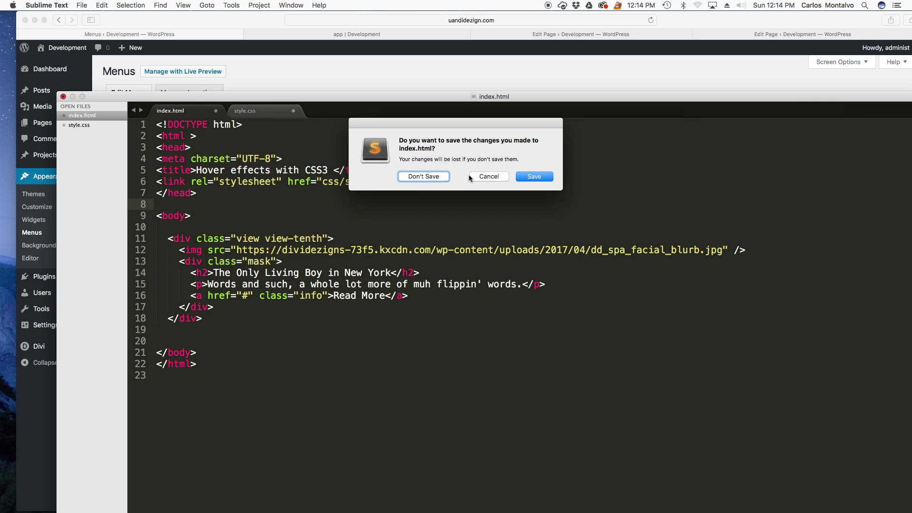
left_click(413, 176)
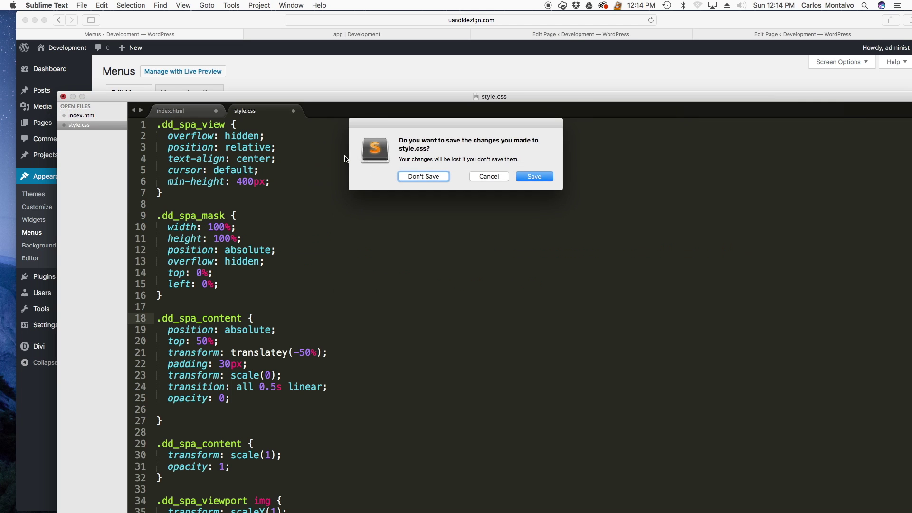
left_click(418, 177)
left_click_drag(576, 75, 568, 58)
left_click_drag(695, 293, 696, 305)
Copy USABILITY from the notes into the Custom Links Link Text field.
double_click(634, 361)
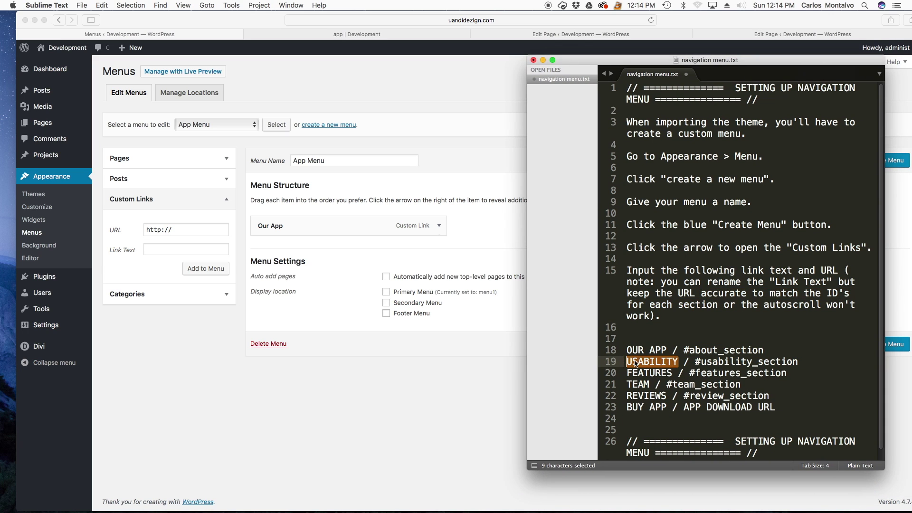
right_click(634, 360)
left_click(652, 388)
left_click(173, 249)
right_click(173, 249)
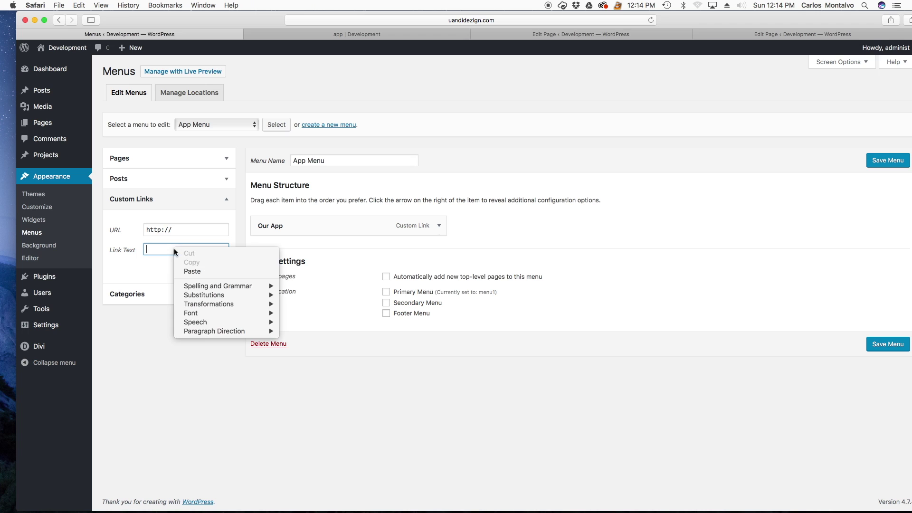
left_click(199, 272)
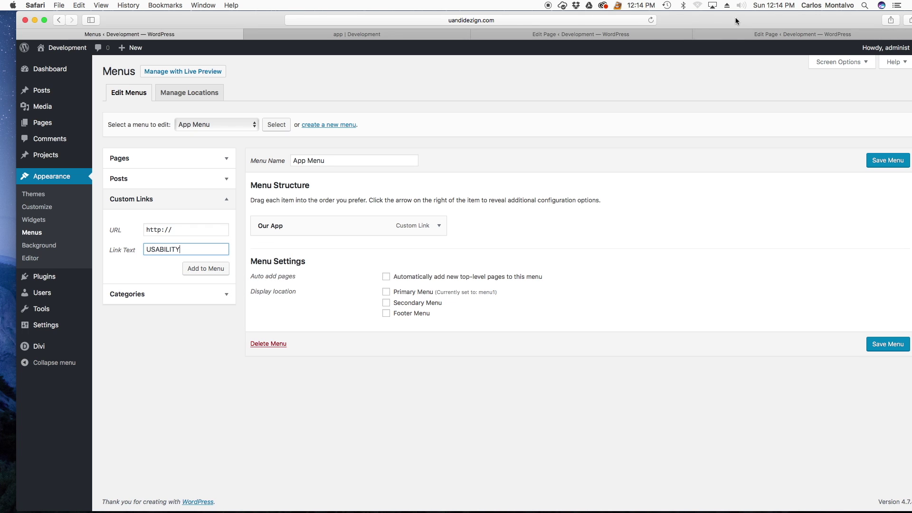
Set the link's URL to #usability_section and add it to the App Menu.
left_click_drag(736, 20, 645, 14)
left_click(863, 64)
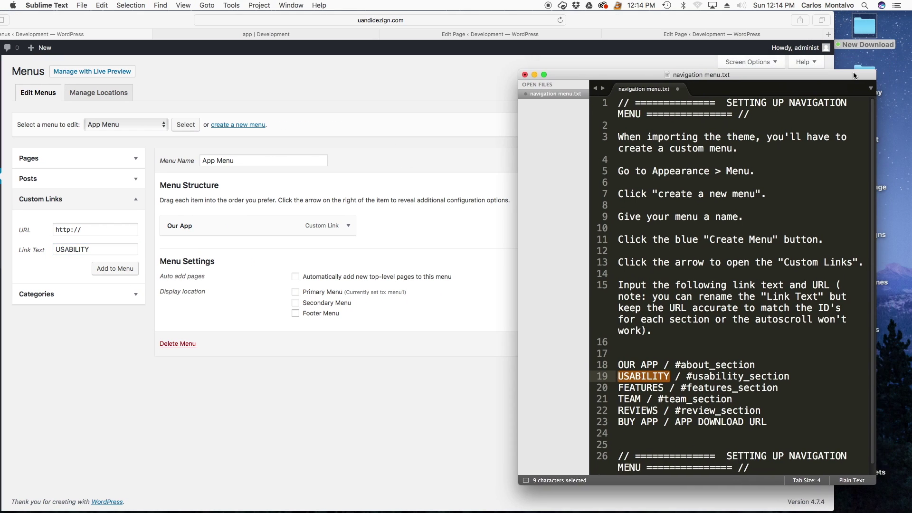
left_click_drag(686, 376, 797, 375)
key("super+c")
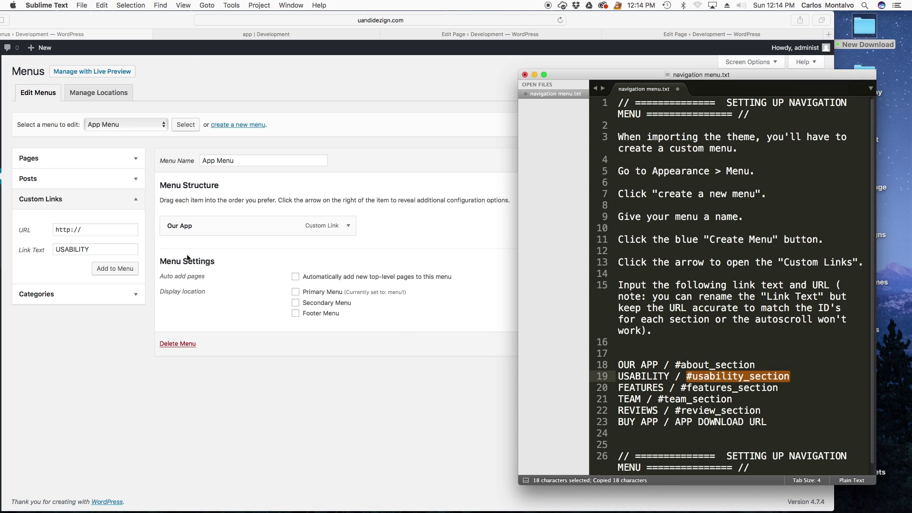
left_click(97, 239)
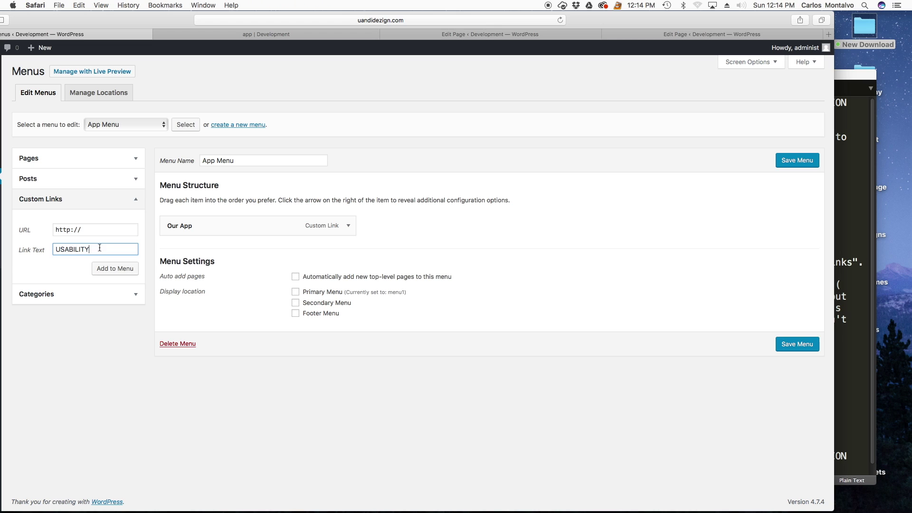
left_click(99, 232)
key("super+a")
key("super+v")
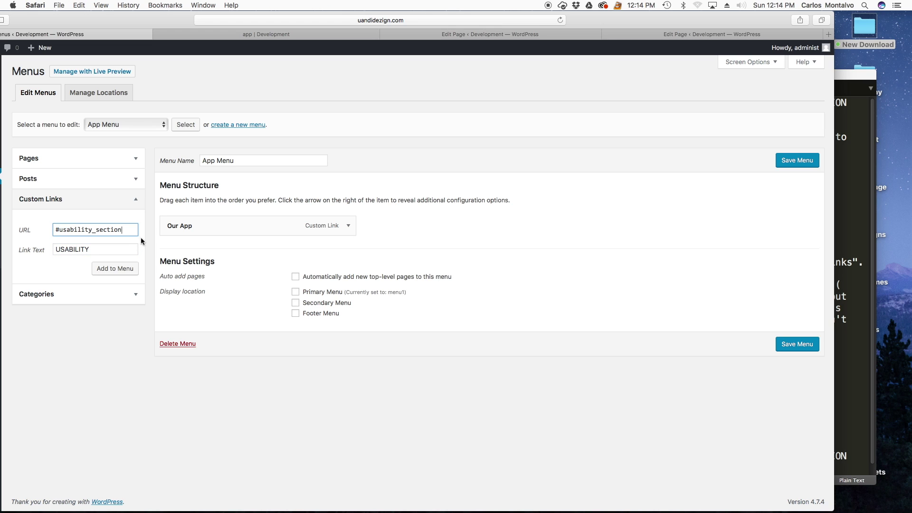
left_click(118, 270)
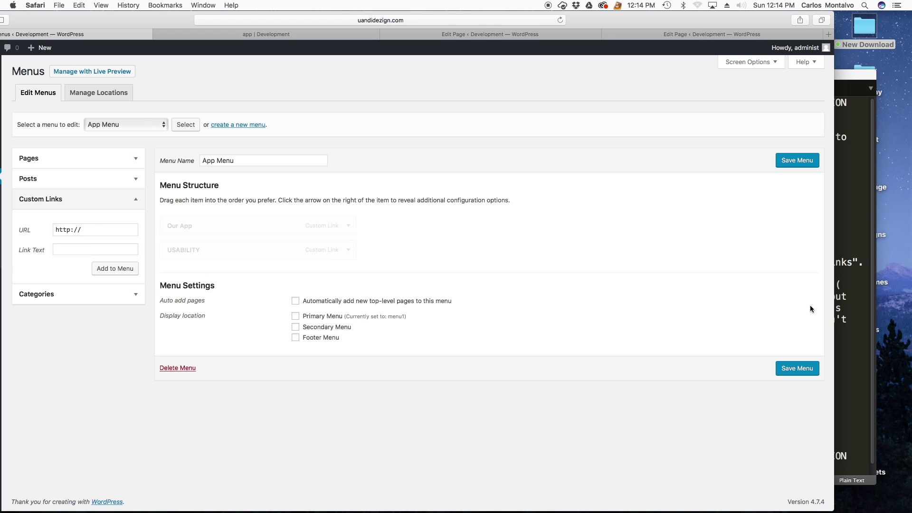
Copy FEATURES from the notes into the Link Text field.
left_click(862, 369)
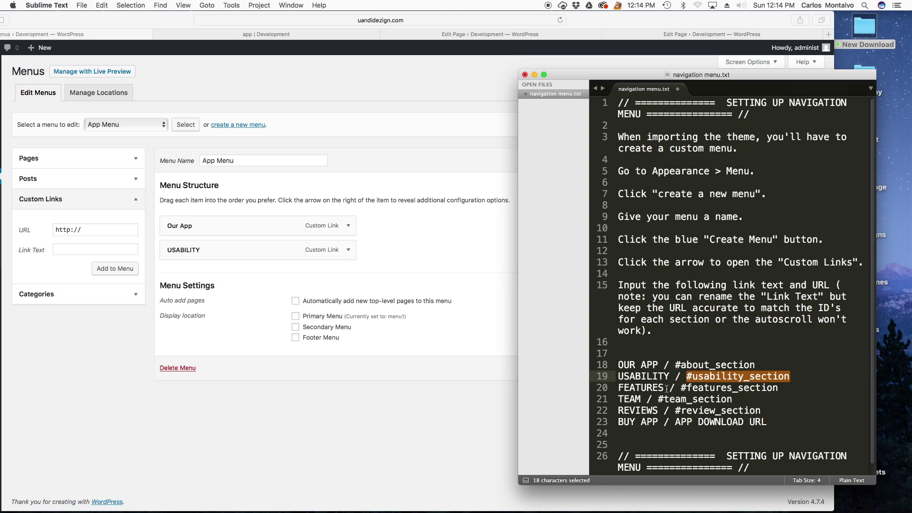
left_click_drag(667, 389, 618, 388)
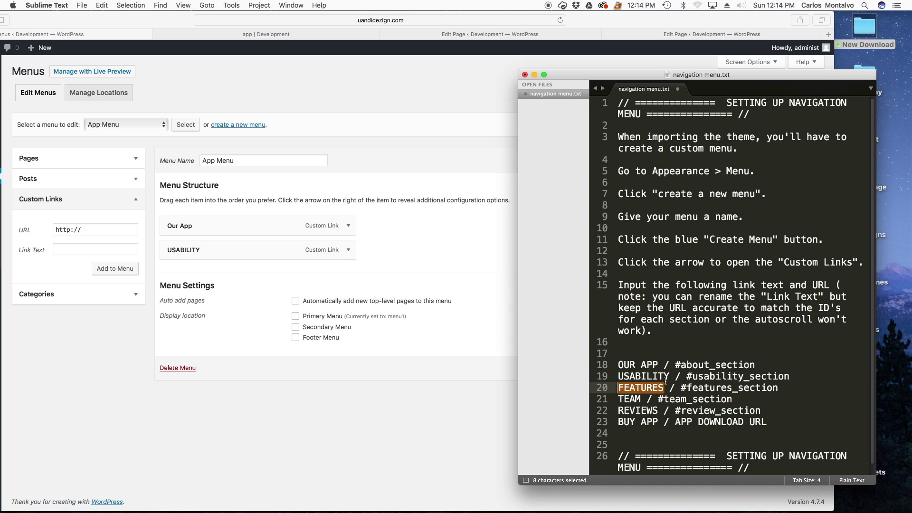
key("super+c")
left_click(107, 234)
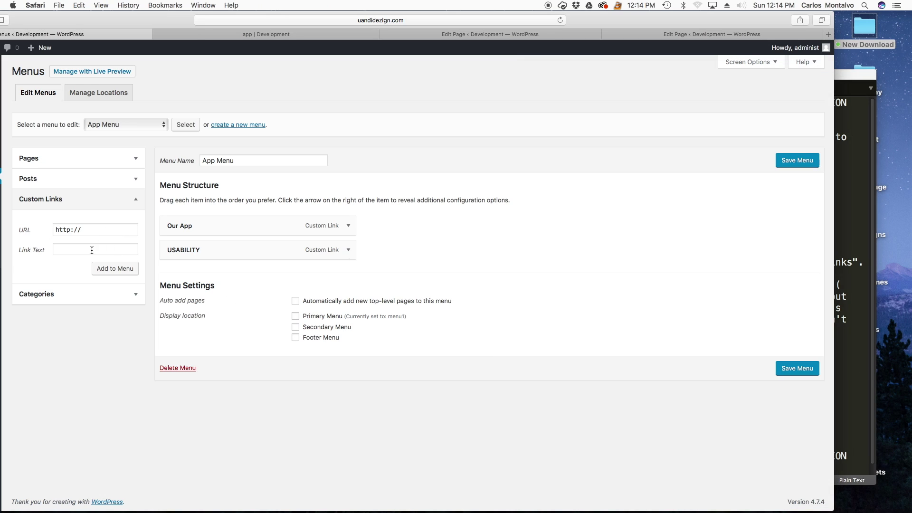
left_click(92, 251)
key("super+v")
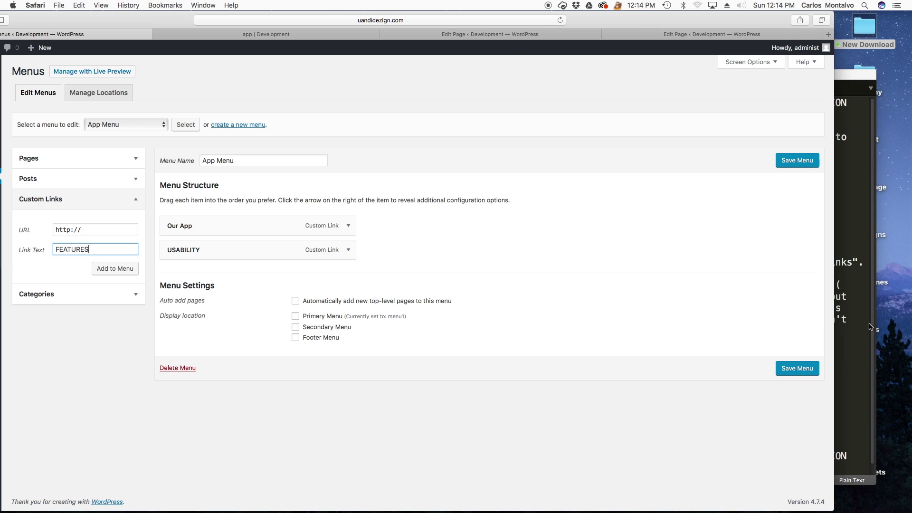
Set the link's URL to #features_section and add FEATURES to the App Menu.
left_click(861, 346)
left_click_drag(681, 389, 785, 392)
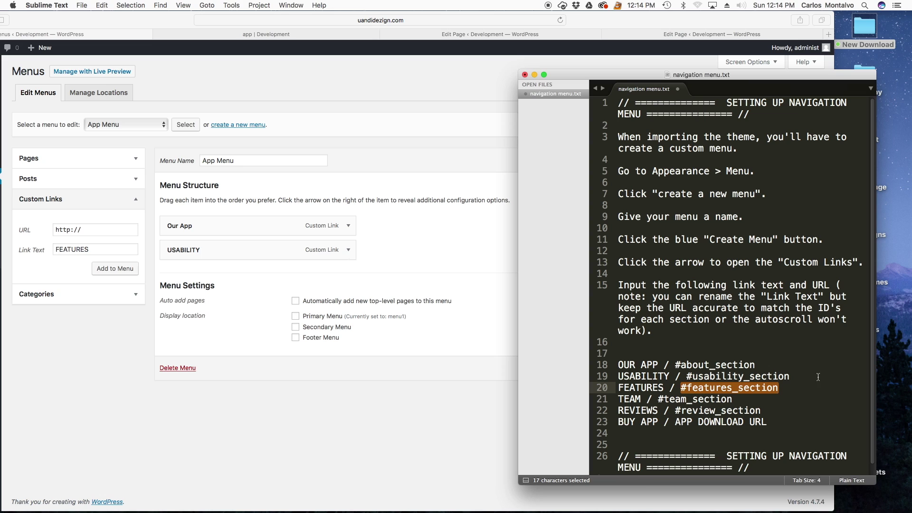
key("super+c")
left_click(94, 232)
left_click_drag(93, 229, 20, 222)
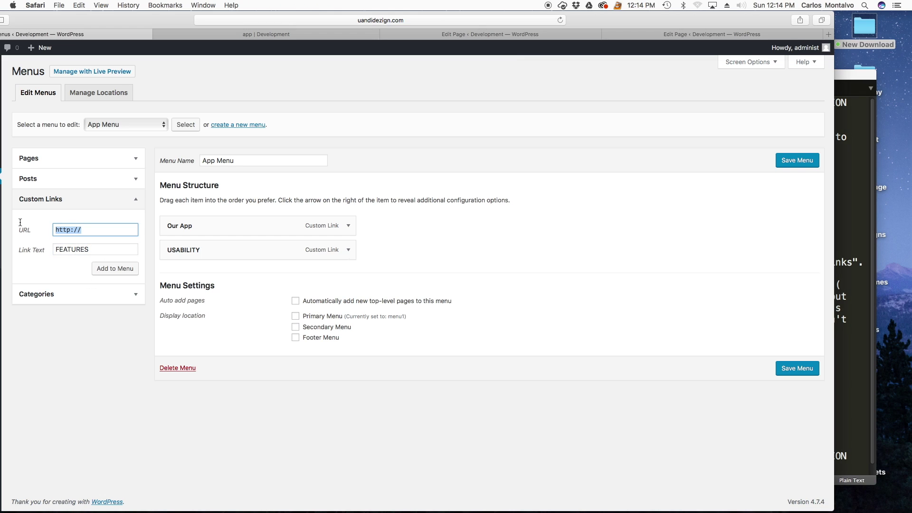
key("super+v")
left_click(119, 268)
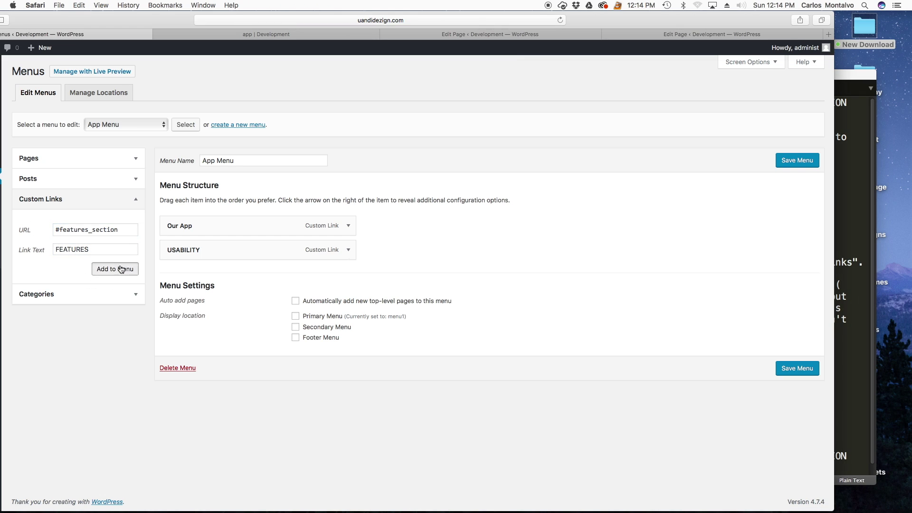
left_click(840, 422)
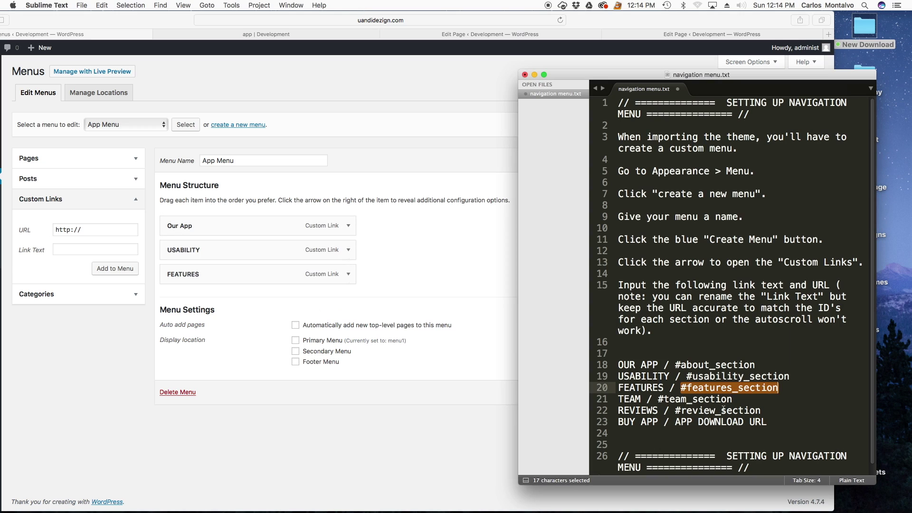
Paste TEAM from the notes as the new link's text.
left_click_drag(641, 399, 605, 396)
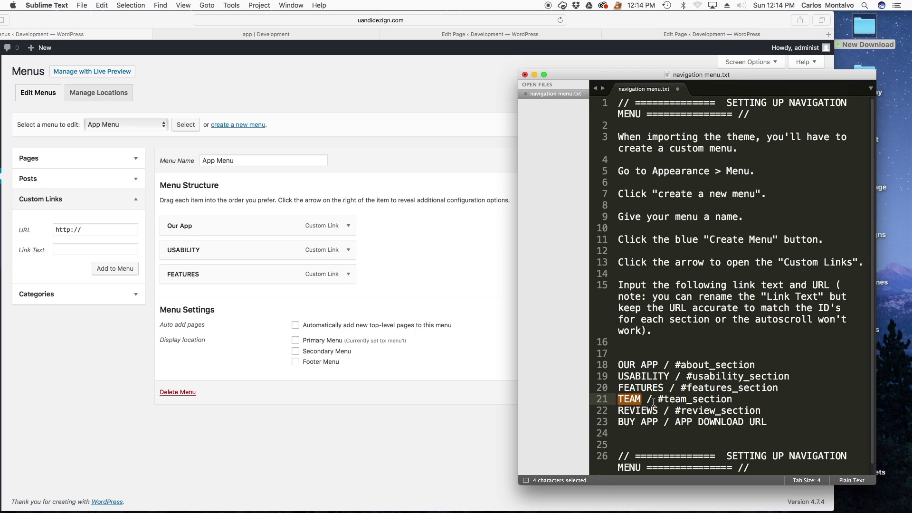
left_click(48, 224)
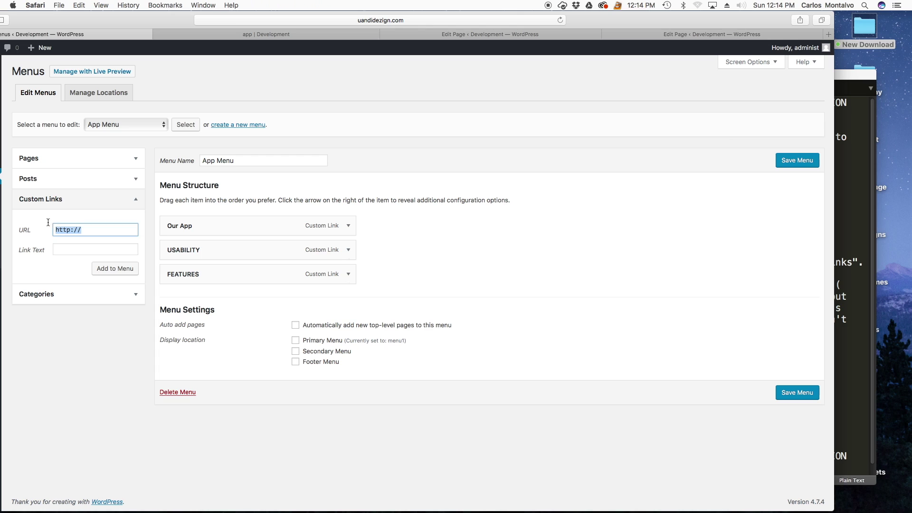
left_click(86, 249)
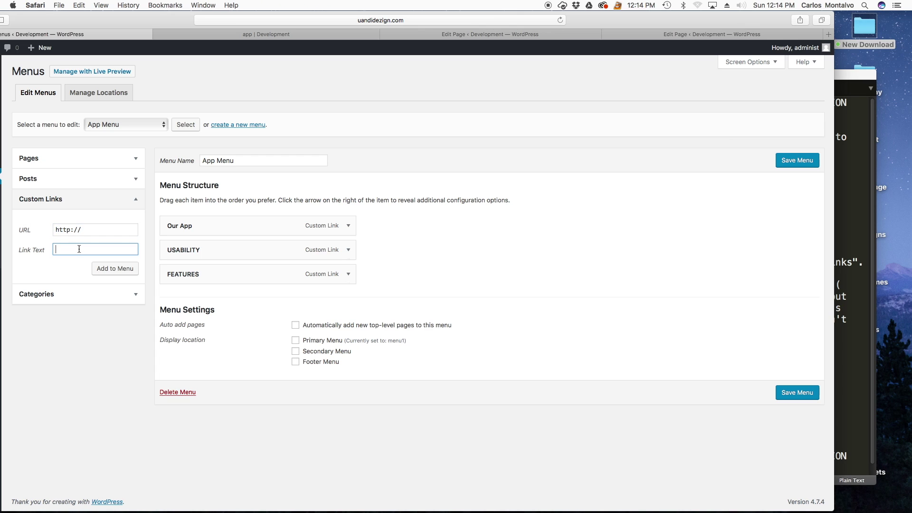
key("super+v")
Set the link's URL to #team_section and add TEAM to the App Menu.
left_click(869, 362)
left_click_drag(659, 399, 742, 400)
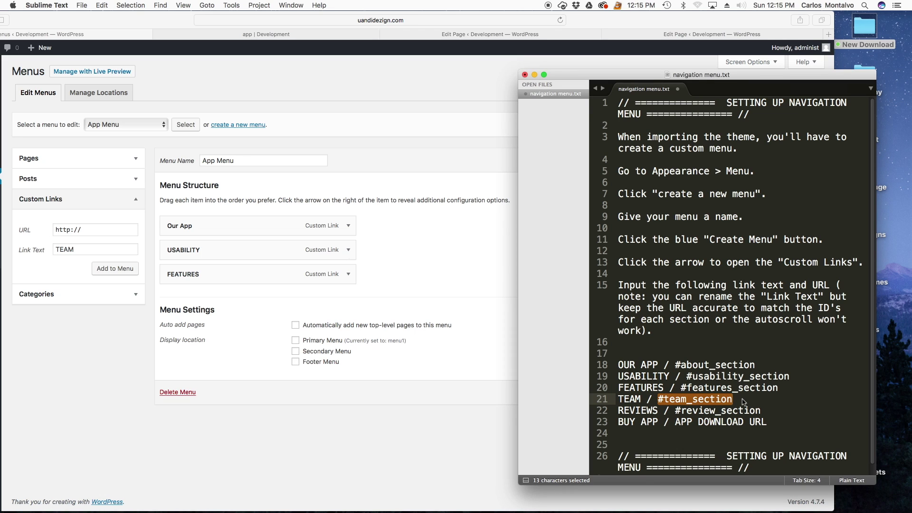
key("super+c")
left_click(91, 254)
key("shift+Tab")
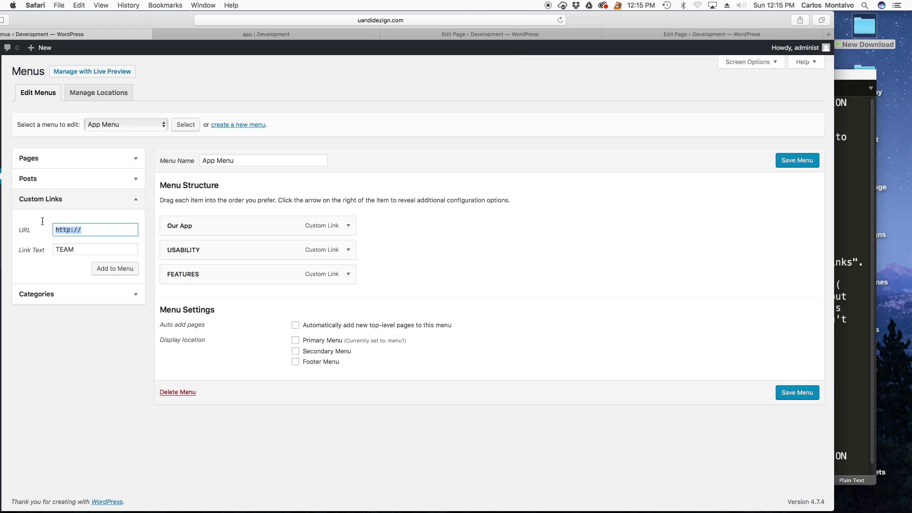
key("super+v")
left_click(115, 268)
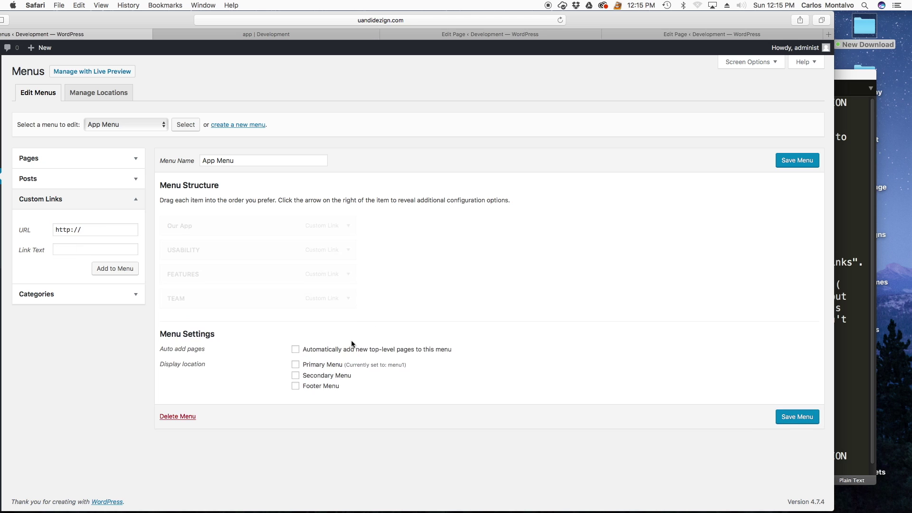
left_click(869, 370)
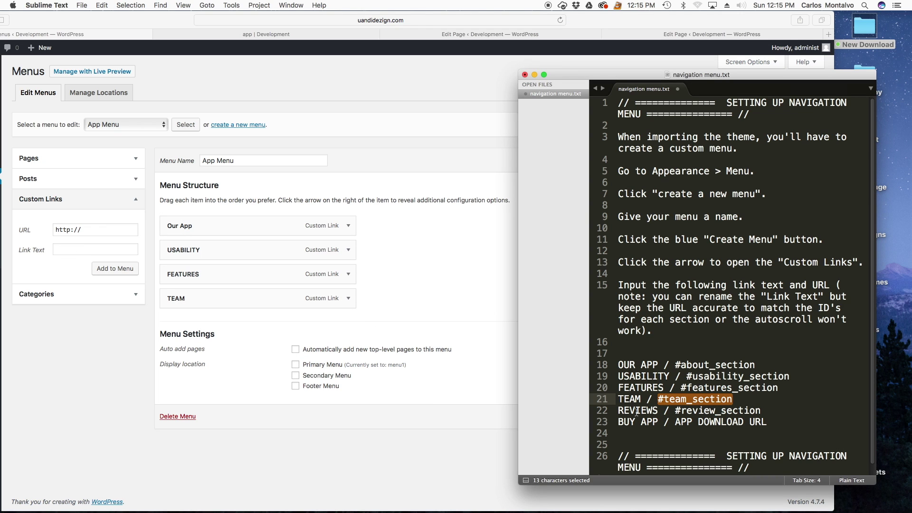
Add a REVIEWS link pointing to #review_section to the App Menu.
left_click_drag(619, 411, 659, 412)
key("super+c")
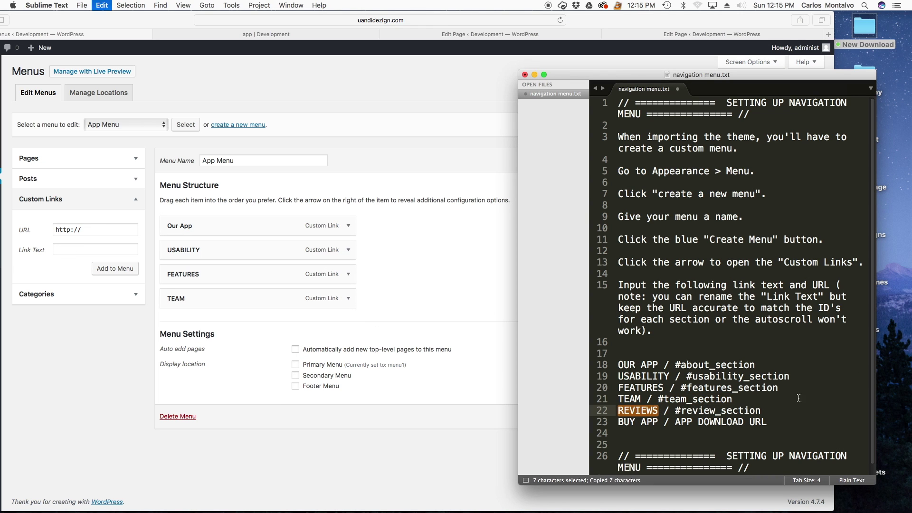
left_click(67, 250)
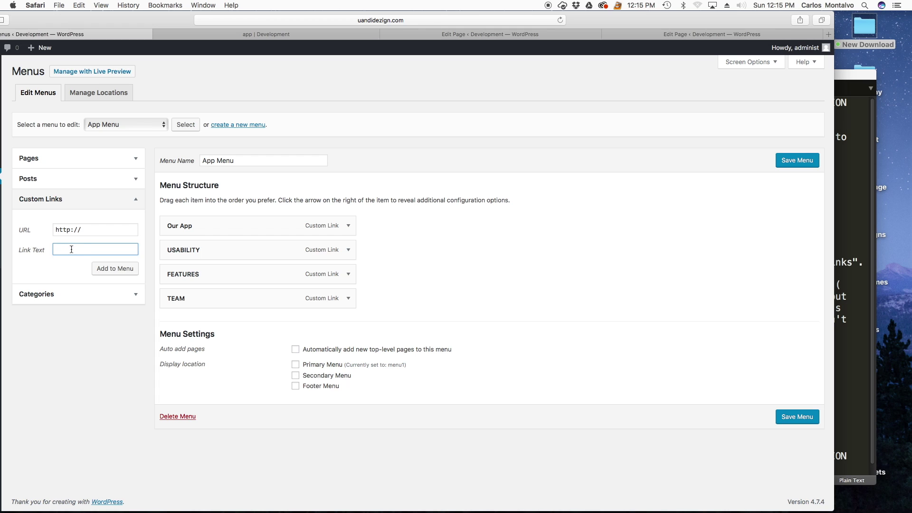
key("super+v")
left_click(847, 341)
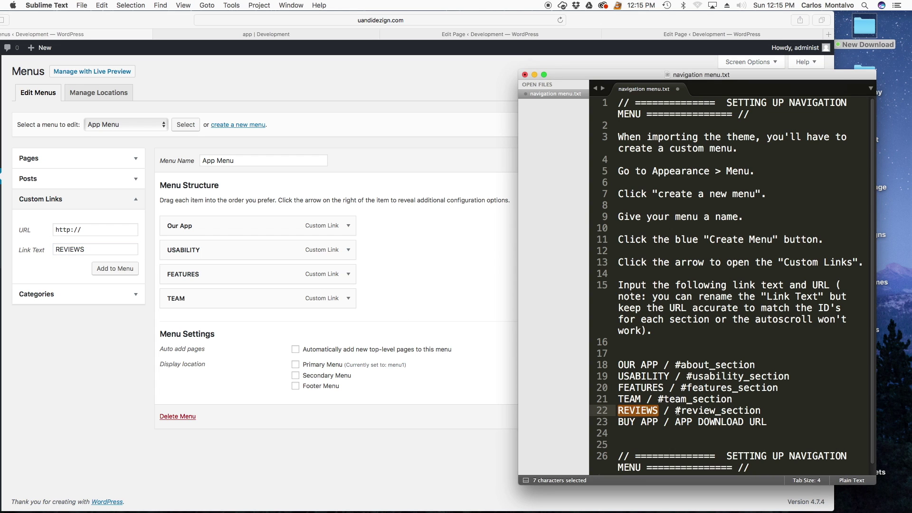
left_click_drag(675, 411, 763, 411)
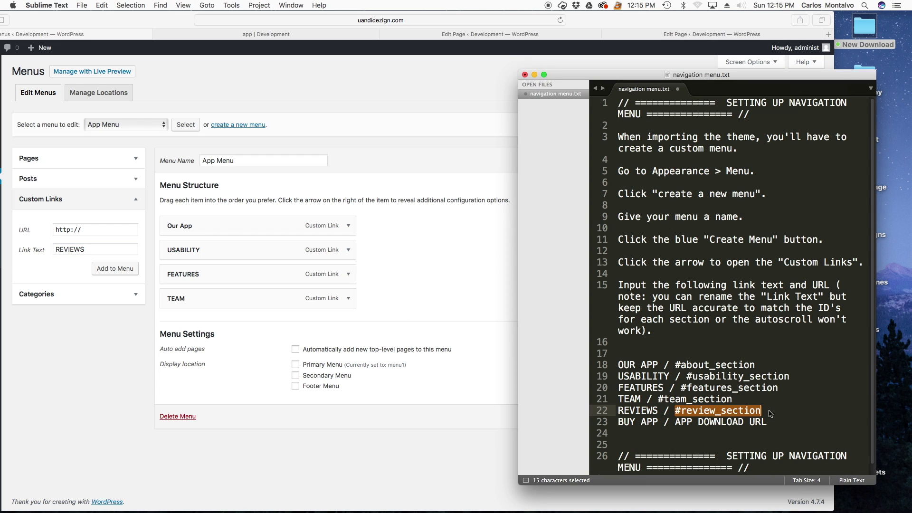
key("super+c")
left_click(13, 226)
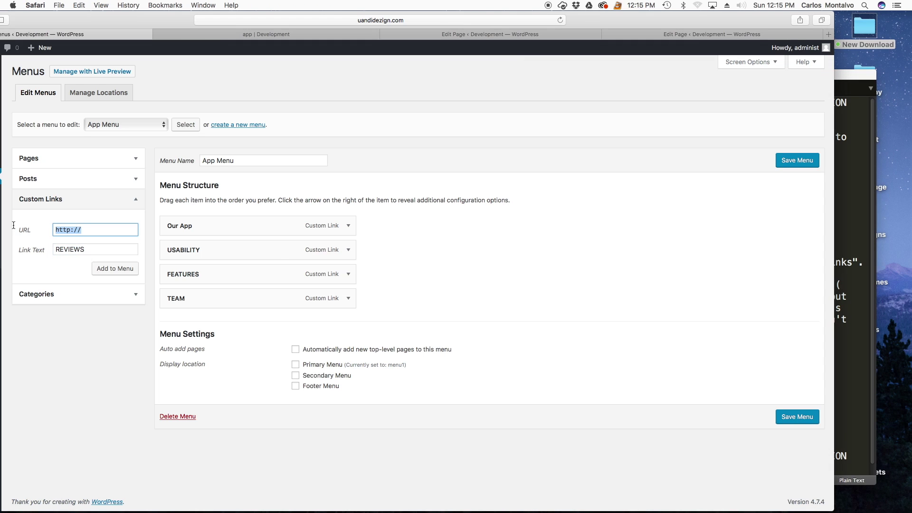
key("super+v")
left_click(107, 267)
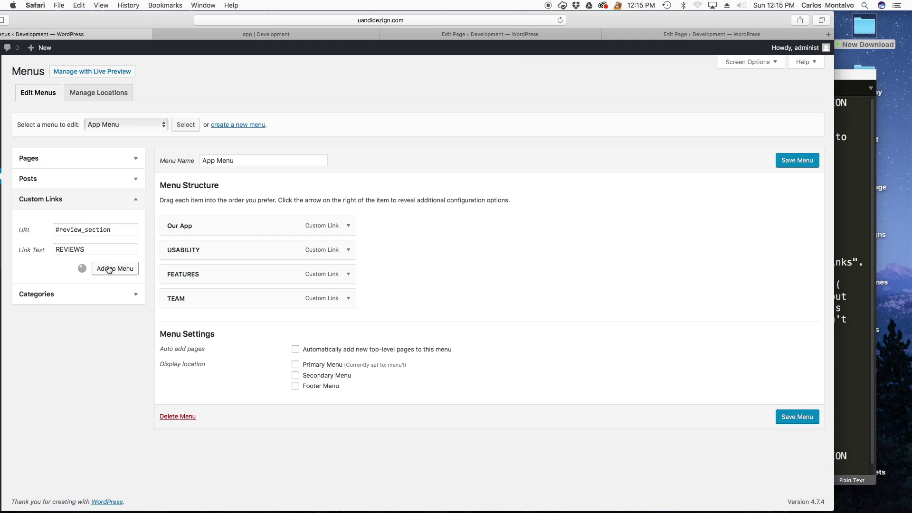
Add a BUY APP link using the download URL copied from the notes.
key("super+Tab")
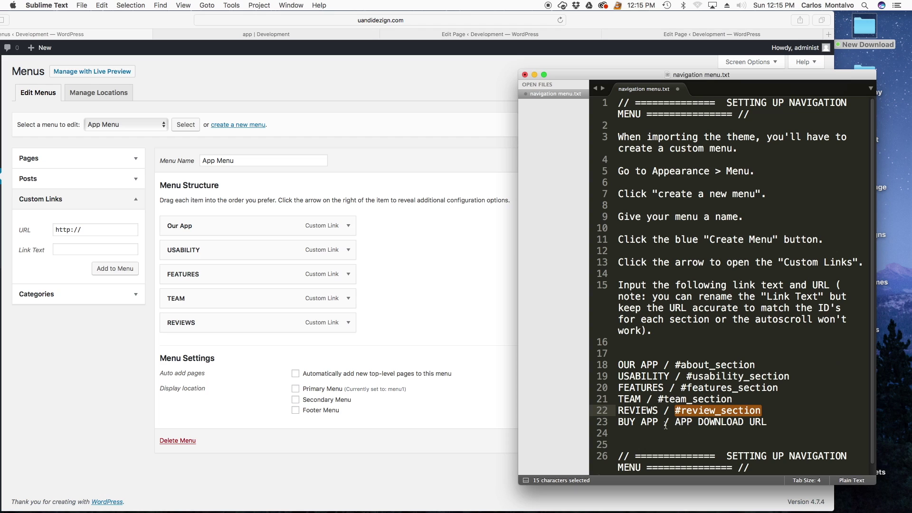
left_click_drag(660, 422, 611, 423)
key("super+c")
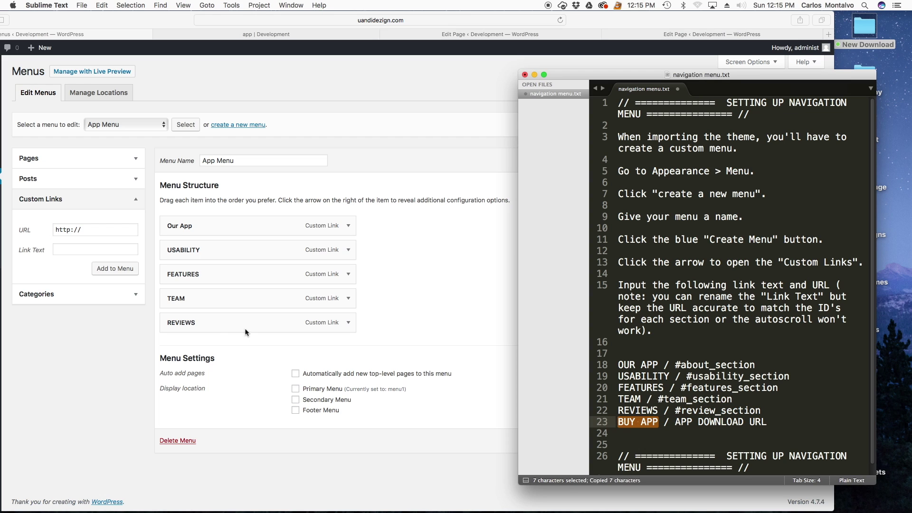
left_click(91, 251)
left_click(97, 249)
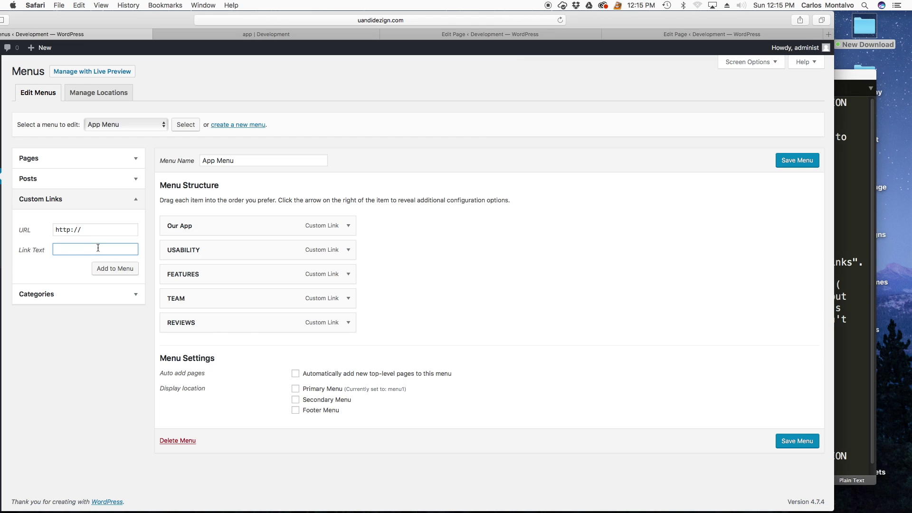
key("super+v")
left_click(849, 345)
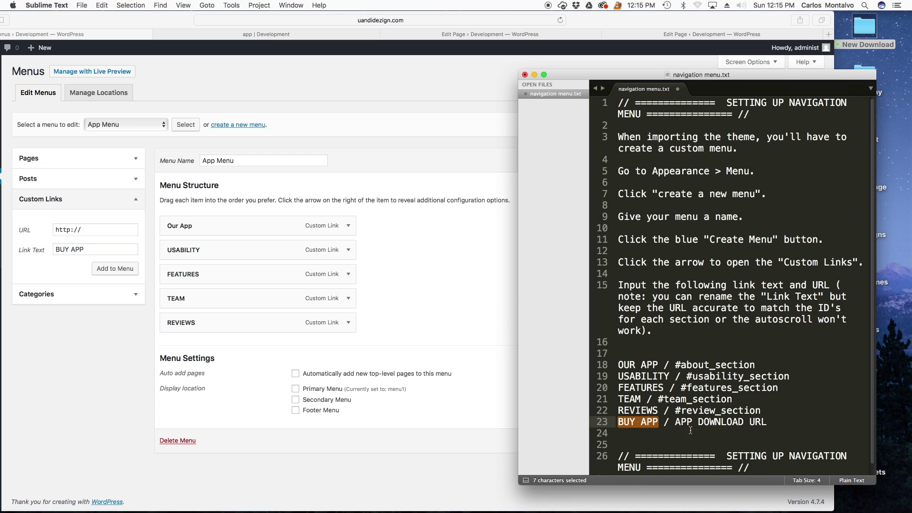
left_click_drag(679, 422, 808, 421)
key("super+c")
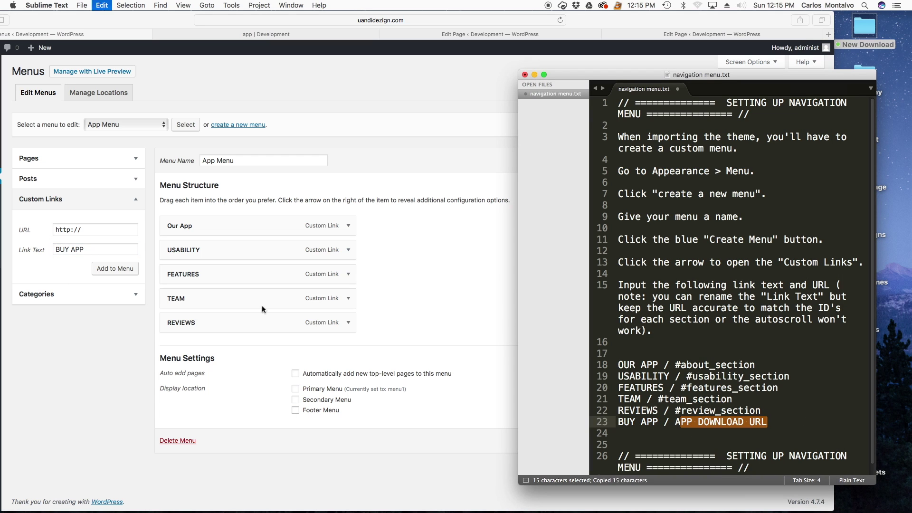
left_click(148, 244)
left_click(28, 230)
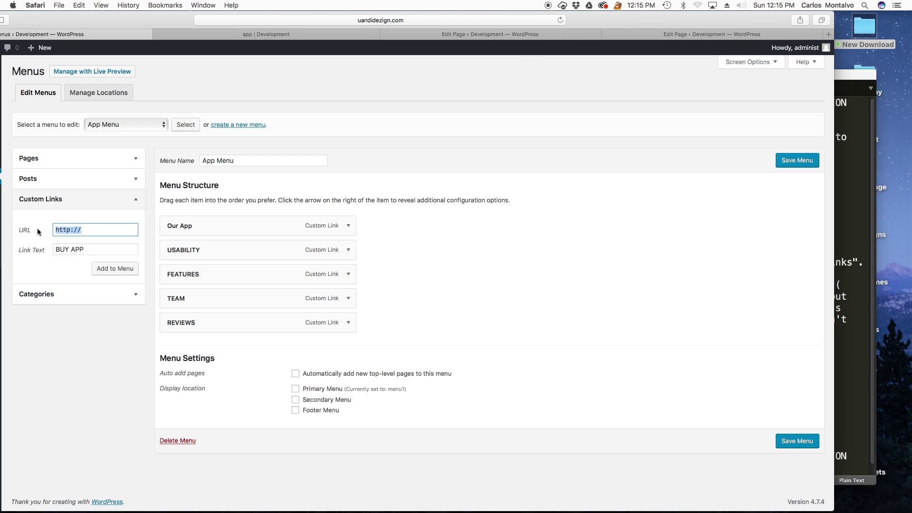
key("super+v")
left_click(114, 269)
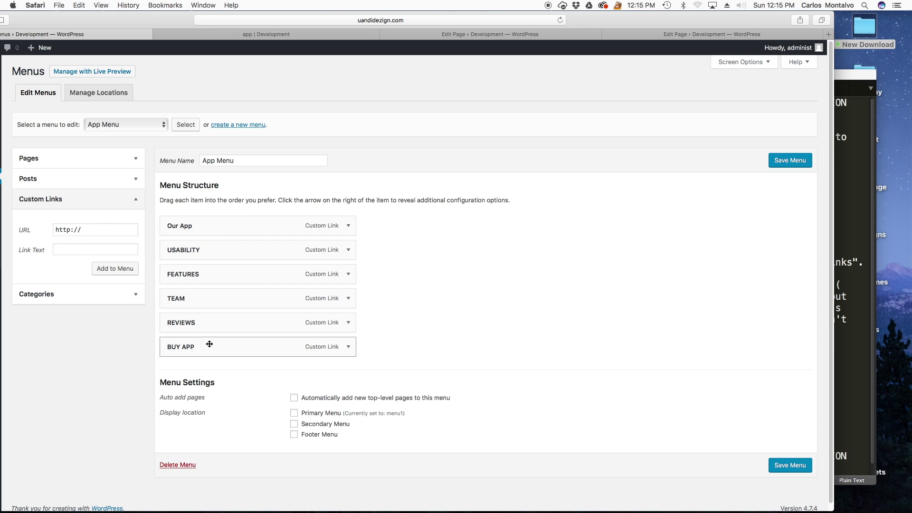
Change the first item's Navigation Label from Our App to OUR APP and save App Menu.
left_click(348, 226)
left_click_drag(202, 282, 129, 285)
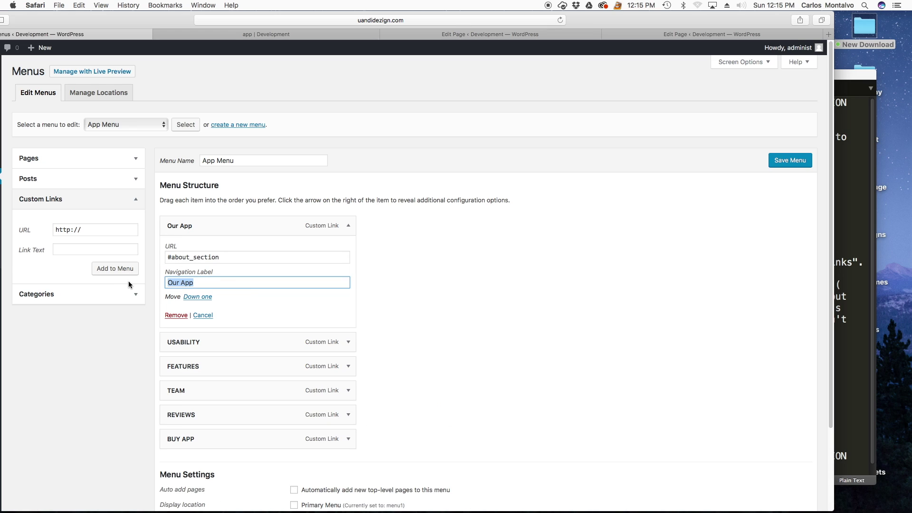
key("Right")
key("BackSpace")
key("BackSpace")
key("BackSpace")
key("BackSpace")
key("BackSpace")
key("BackSpace")
key("BackSpace")
type("Blog")
key("BackSpace")
key("BackSpace")
key("BackSpace")
key("BackSpace")
type("OUR APP")
left_click(349, 225)
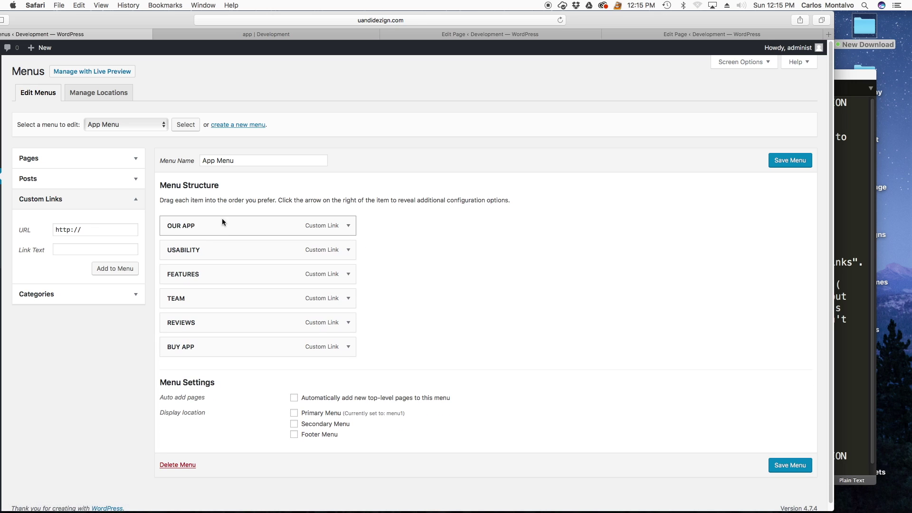
left_click(788, 469)
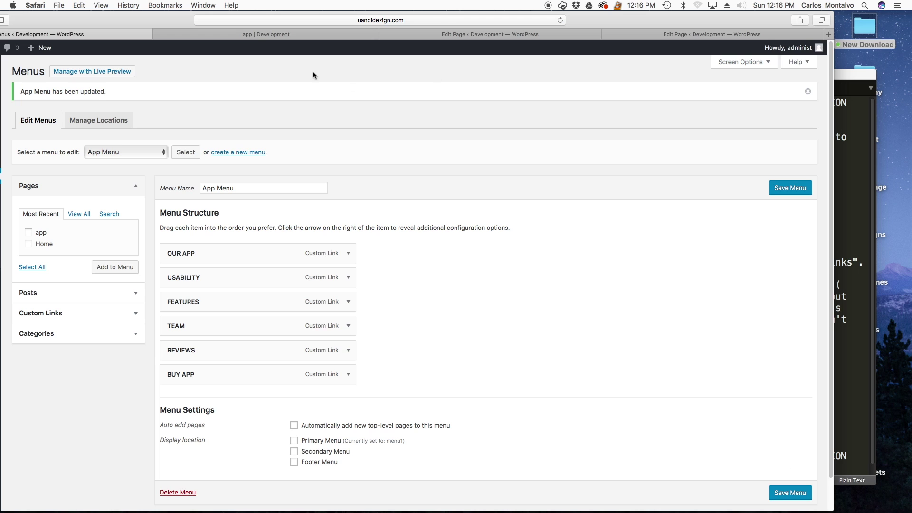
Return to the app page's Divi editor, close the section settings, and scroll to the top.
left_click(233, 33)
left_click_drag(153, 18, 192, 18)
left_click(157, 34)
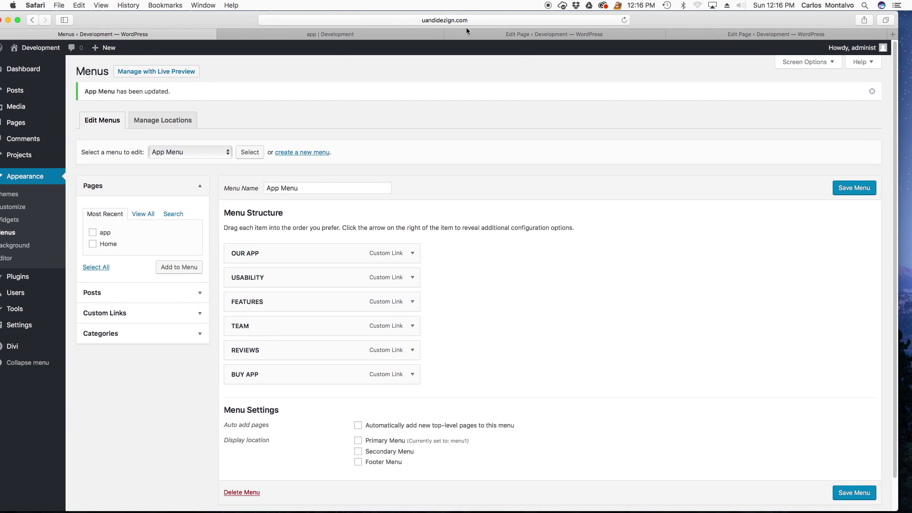
left_click(511, 36)
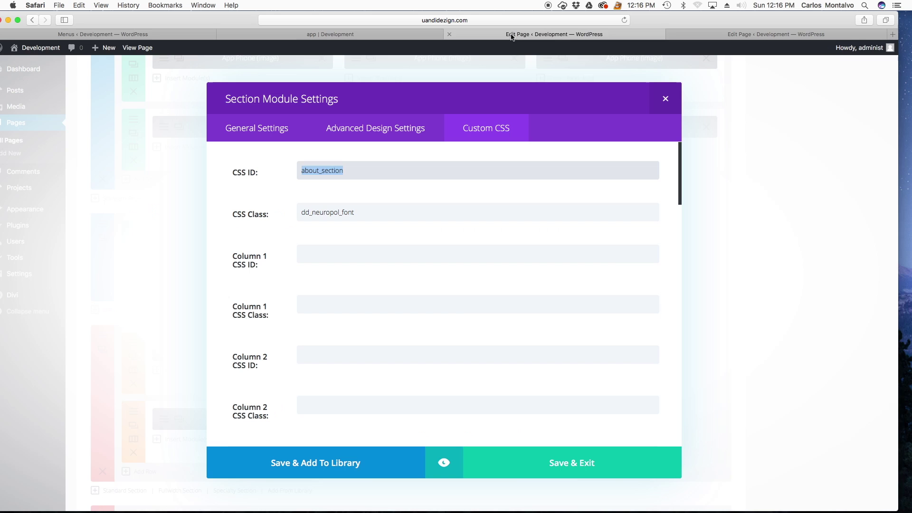
left_click(666, 99)
scroll(300, 305, "up", 5)
scroll(300, 305, "up", 4)
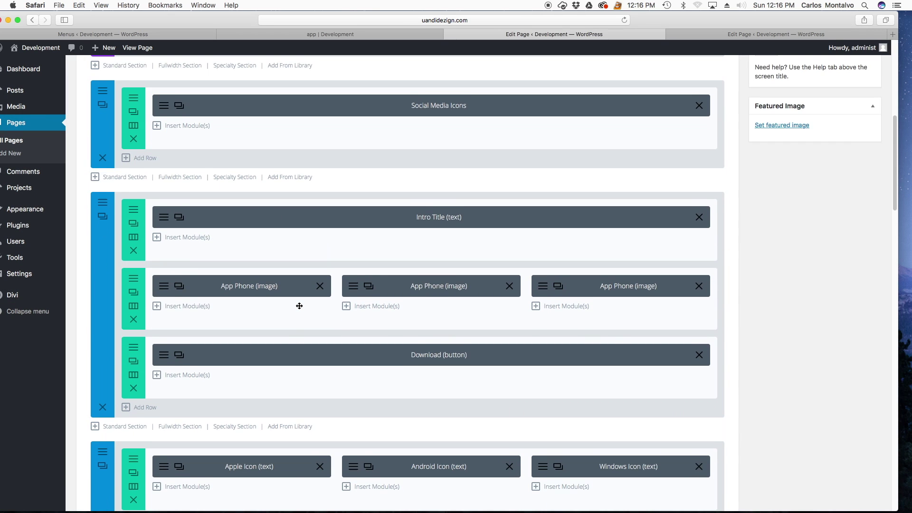
scroll(302, 304, "up", 1)
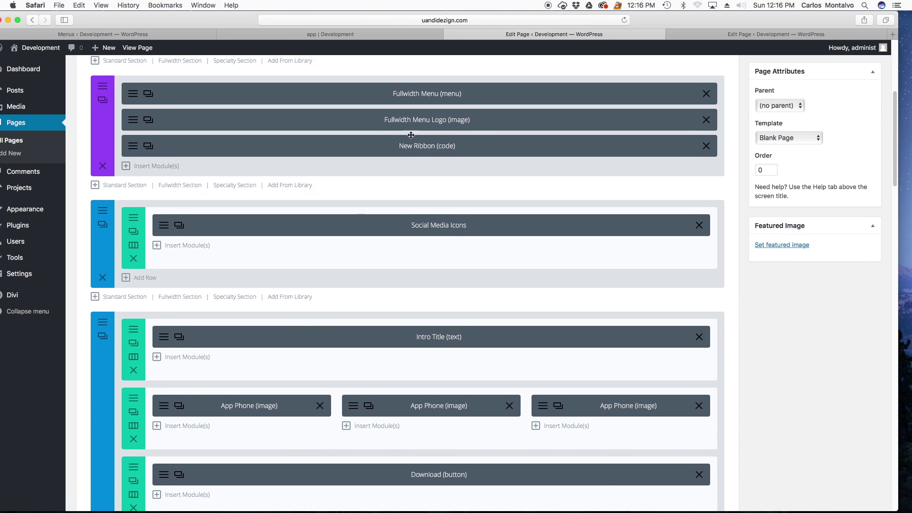
Save the Fullwidth Menu module's settings, update the app page, and reload the editor.
left_click(133, 95)
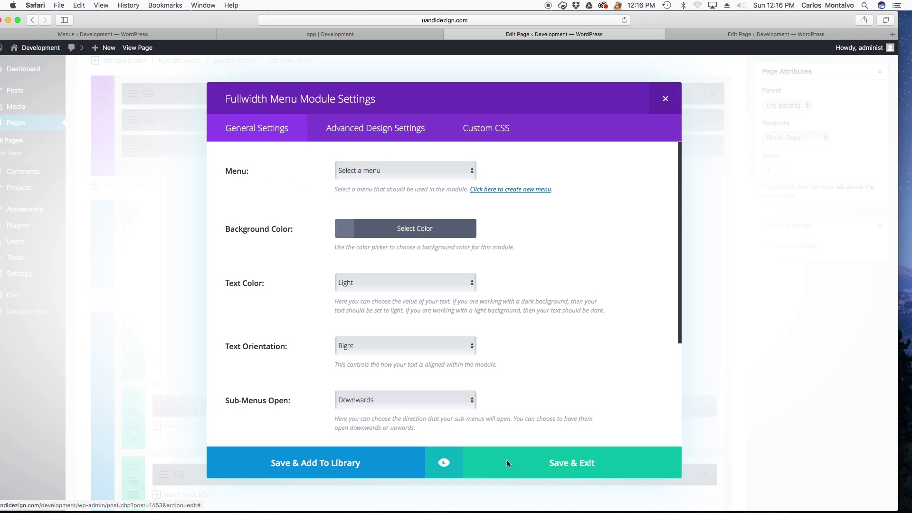
left_click(508, 463)
scroll(678, 375, "up", 6)
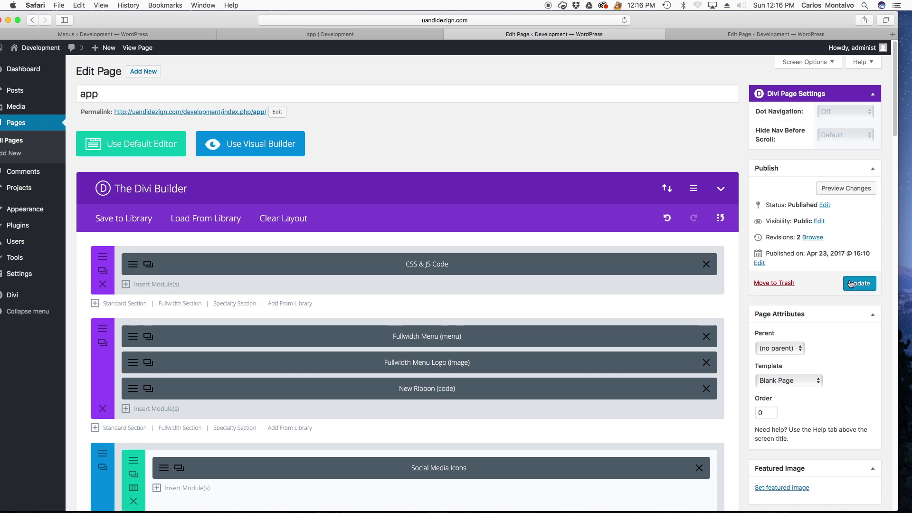
left_click(851, 283)
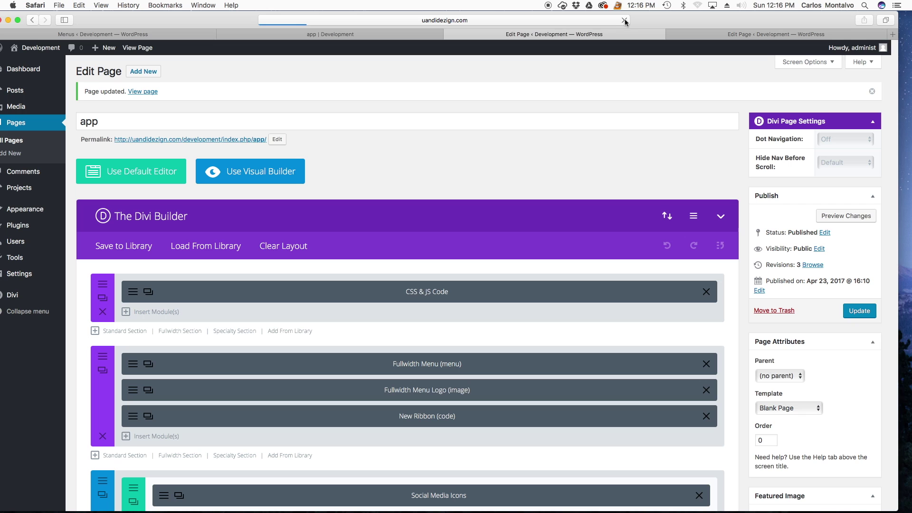
left_click(624, 20)
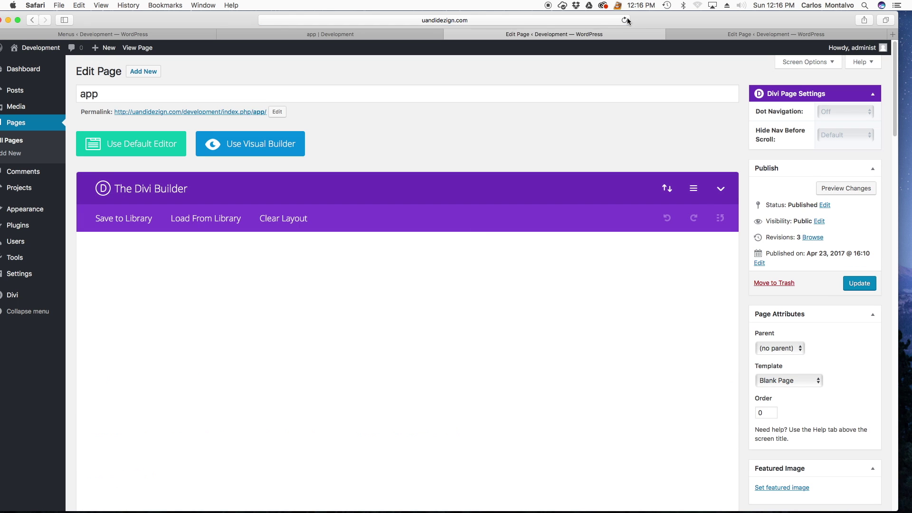
Select App Menu in the Fullwidth Menu module's Menu dropdown, save, and update the page.
left_click(134, 337)
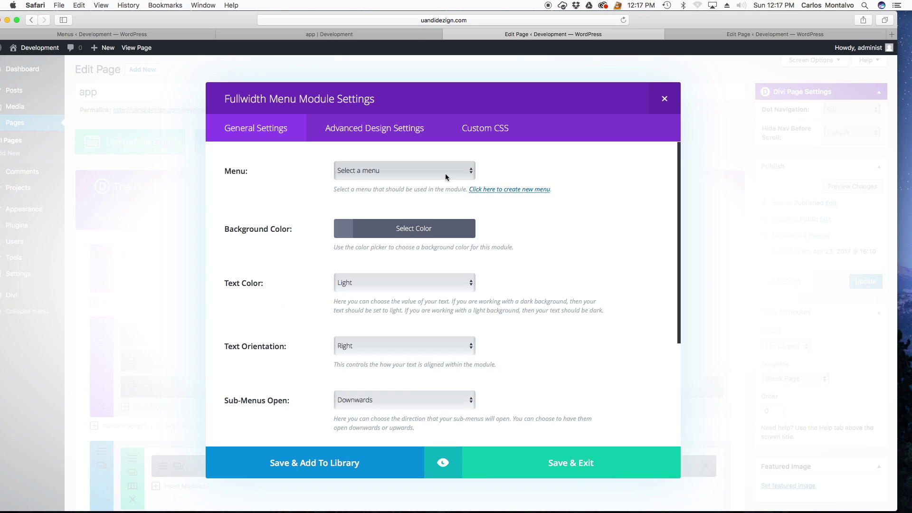
left_click(445, 173)
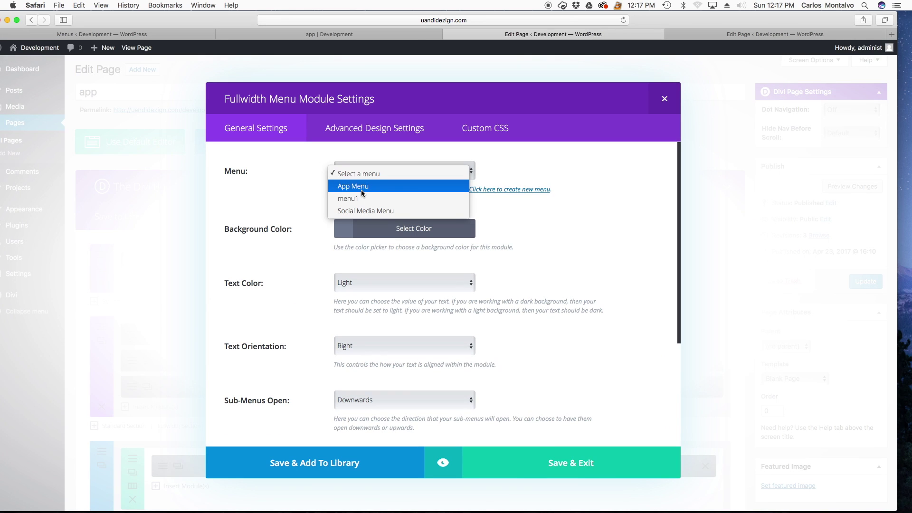
left_click(350, 191)
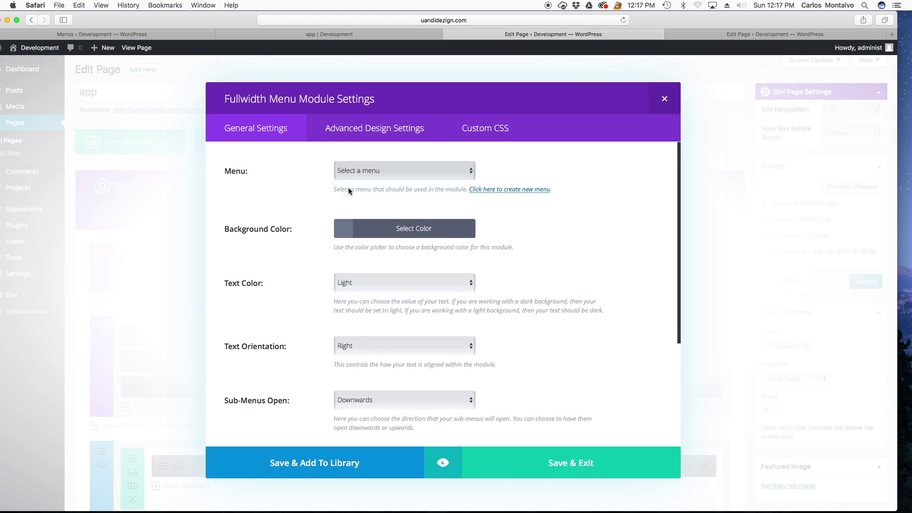
left_click(535, 461)
left_click(864, 281)
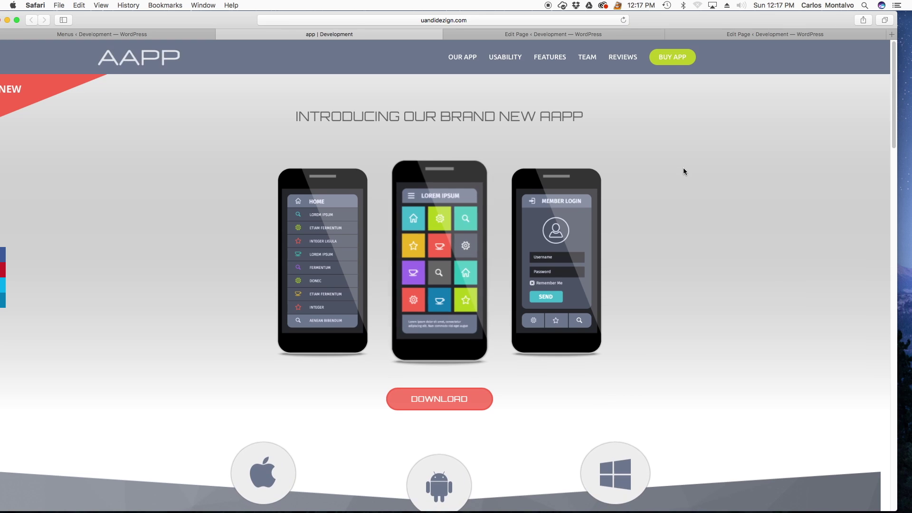
Test the OUR APP, USABILITY and FEATURES header links scrolling to their sections.
left_click(468, 58)
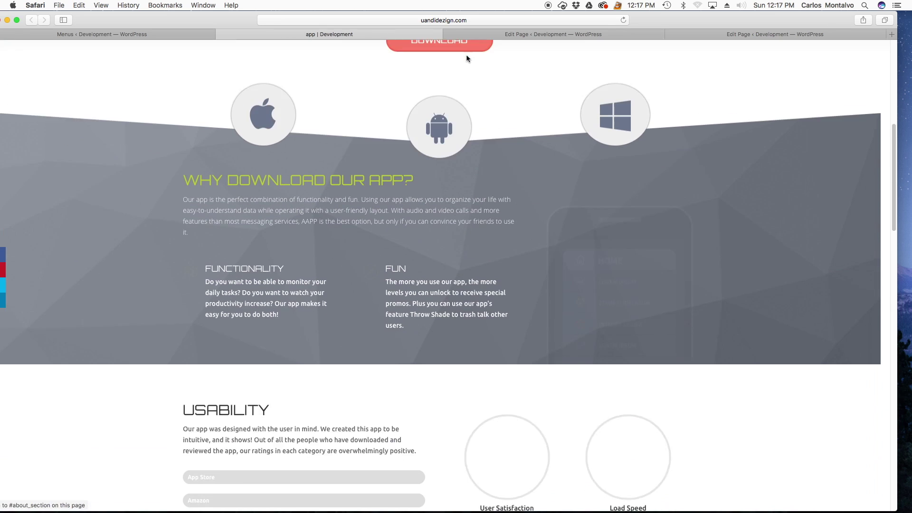
scroll(504, 182, "up", 10)
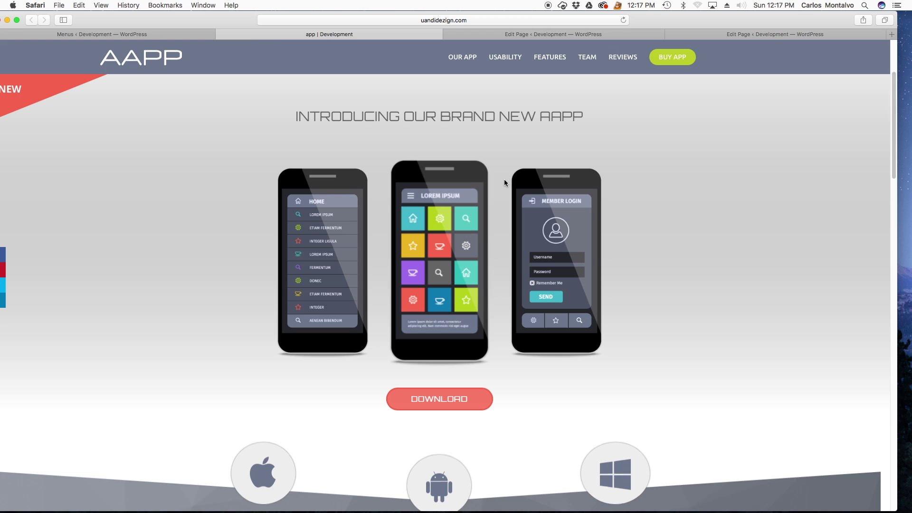
left_click(506, 57)
scroll(306, 203, "up", 10)
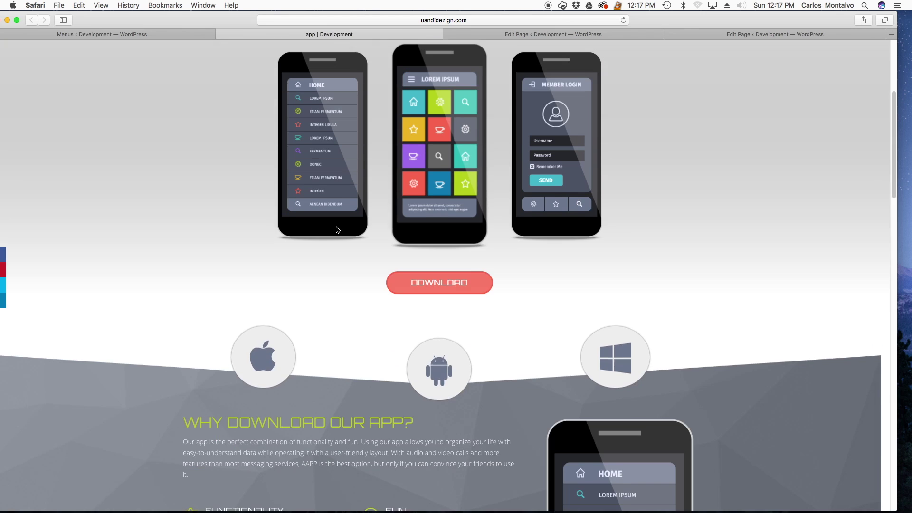
left_click(552, 58)
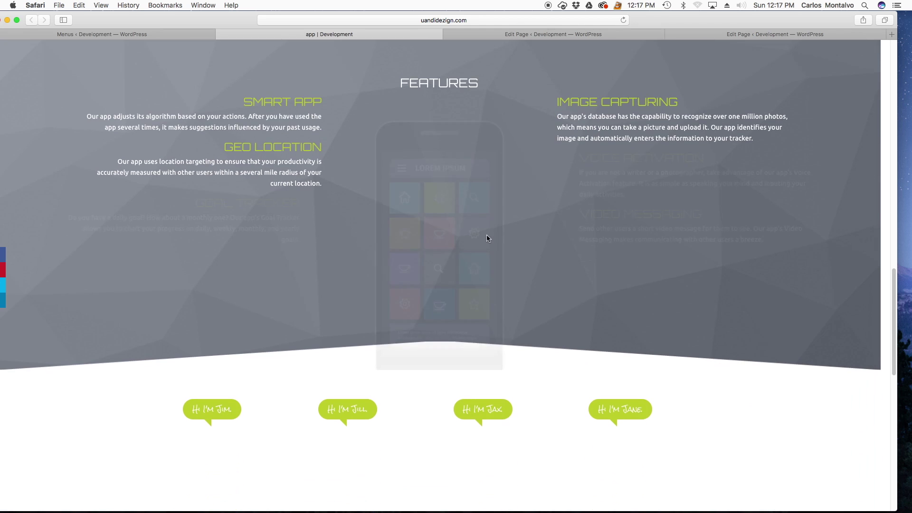
scroll(485, 235, "up", 10)
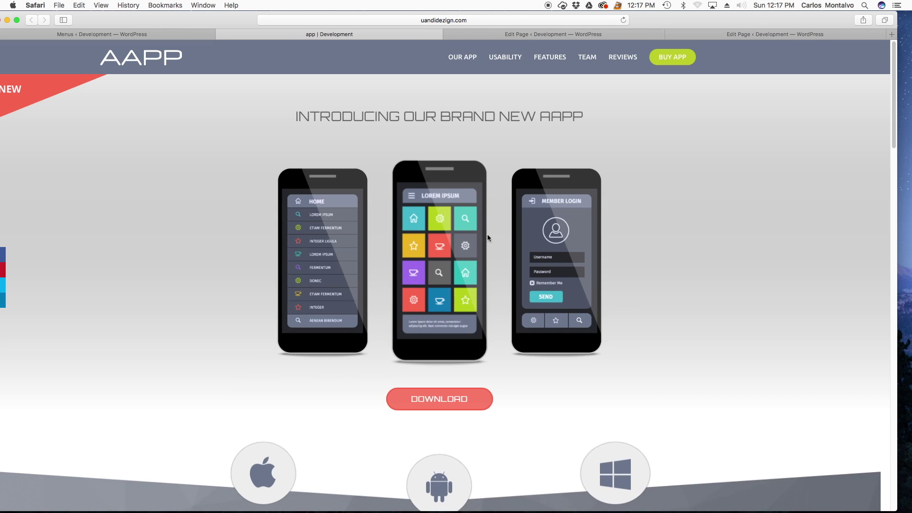
left_click(550, 57)
scroll(634, 245, "up", 10)
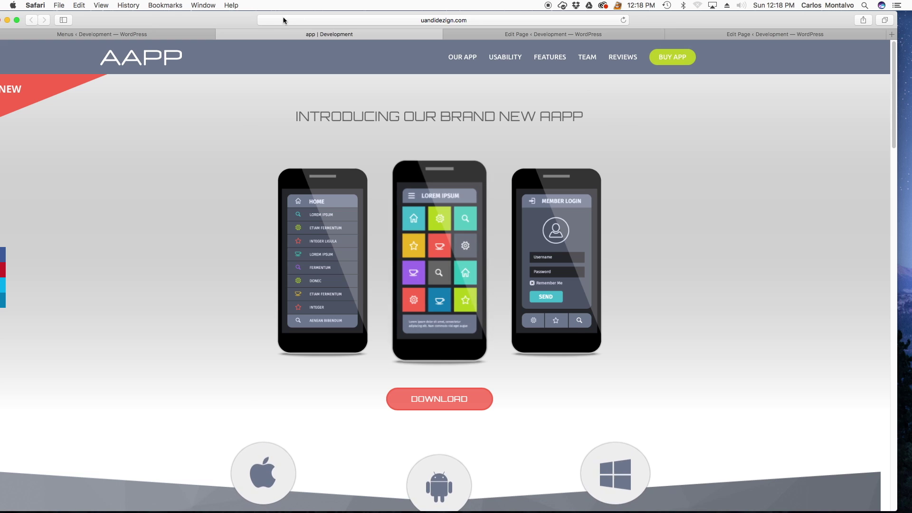
Check the menus editor and page editor tabs, then return to the live app page.
left_click(180, 35)
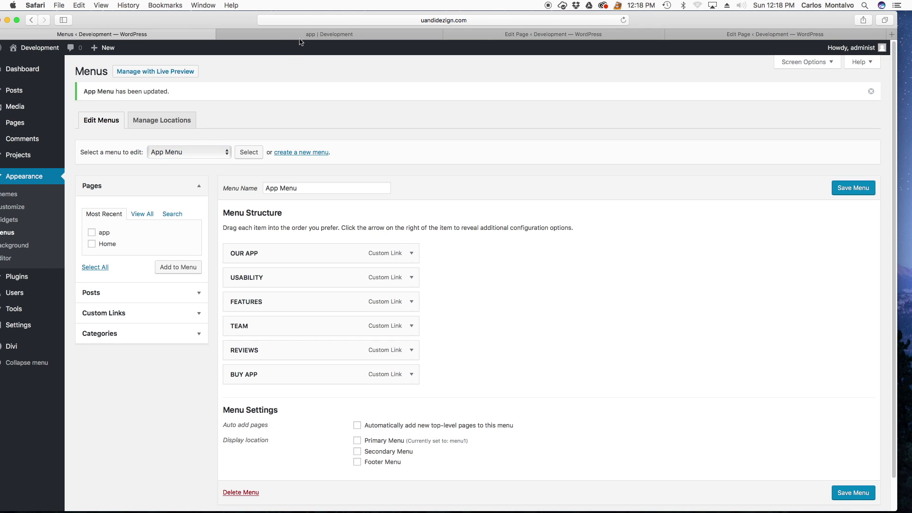
left_click(488, 37)
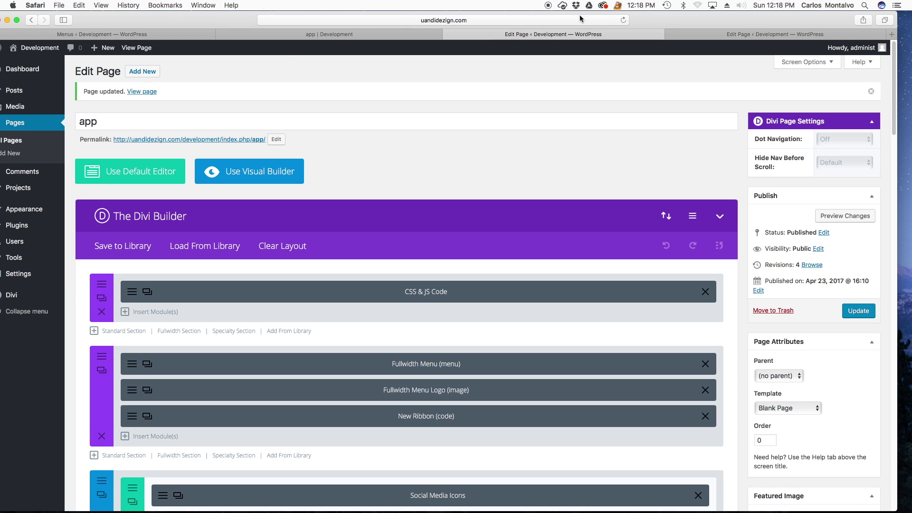
left_click(378, 34)
scroll(526, 216, "down", 15)
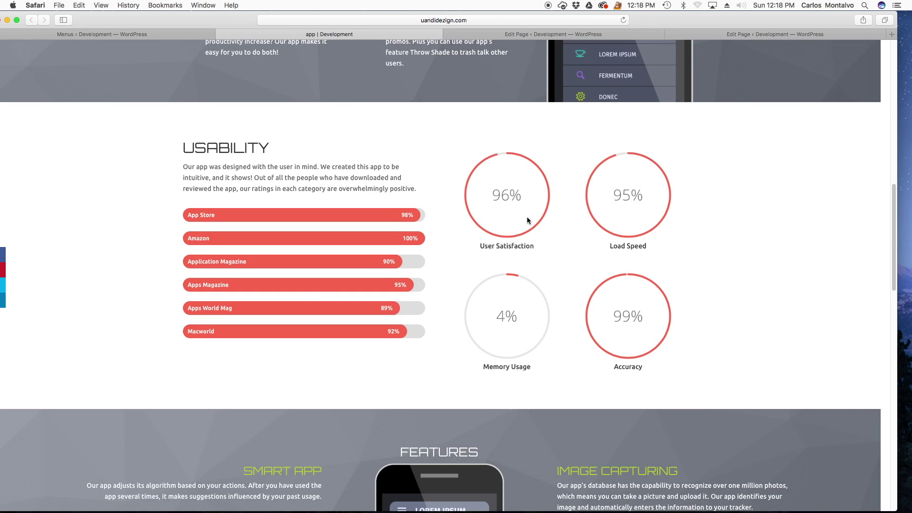
scroll(526, 217, "up", 10)
scroll(525, 215, "up", 5)
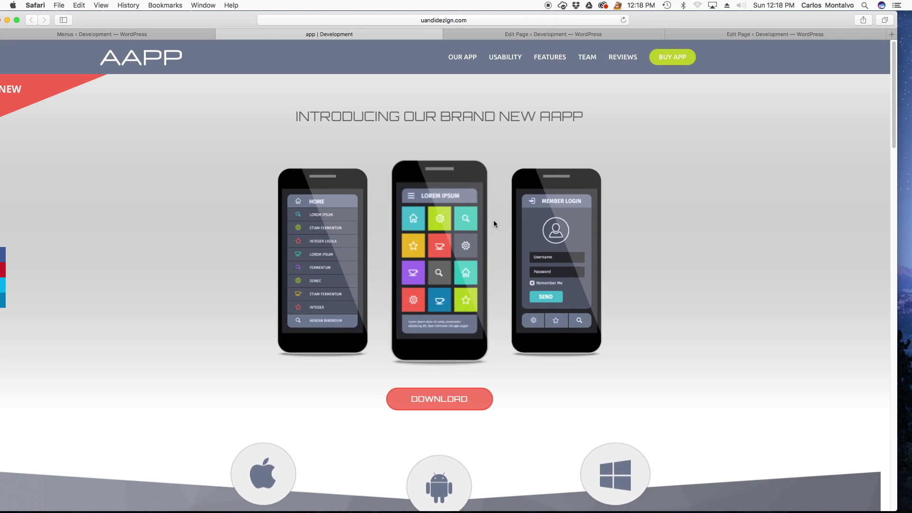